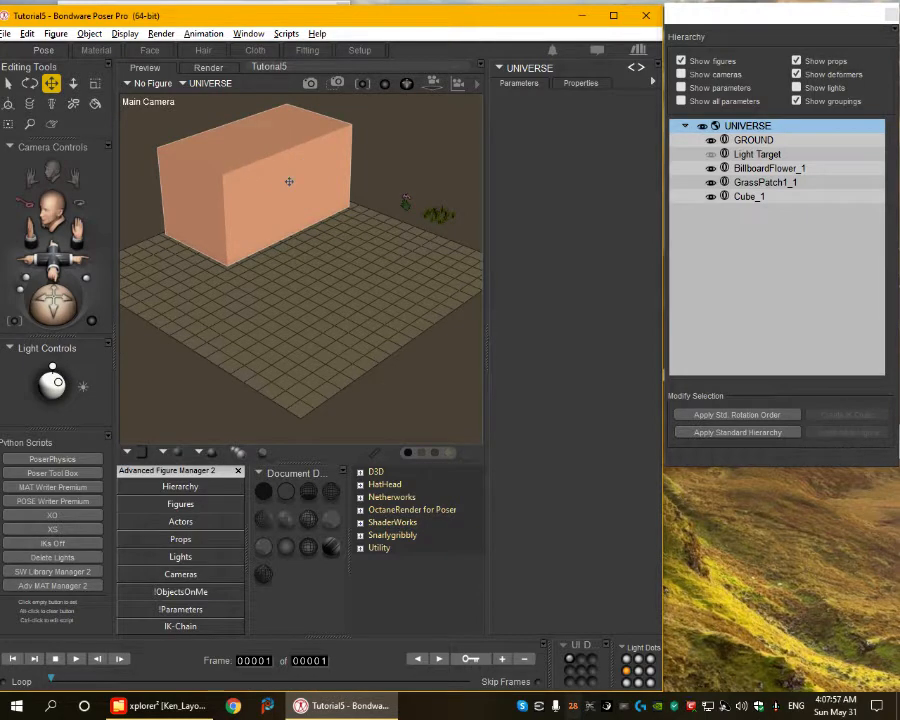
middle_click_drag(289, 181, 291, 155)
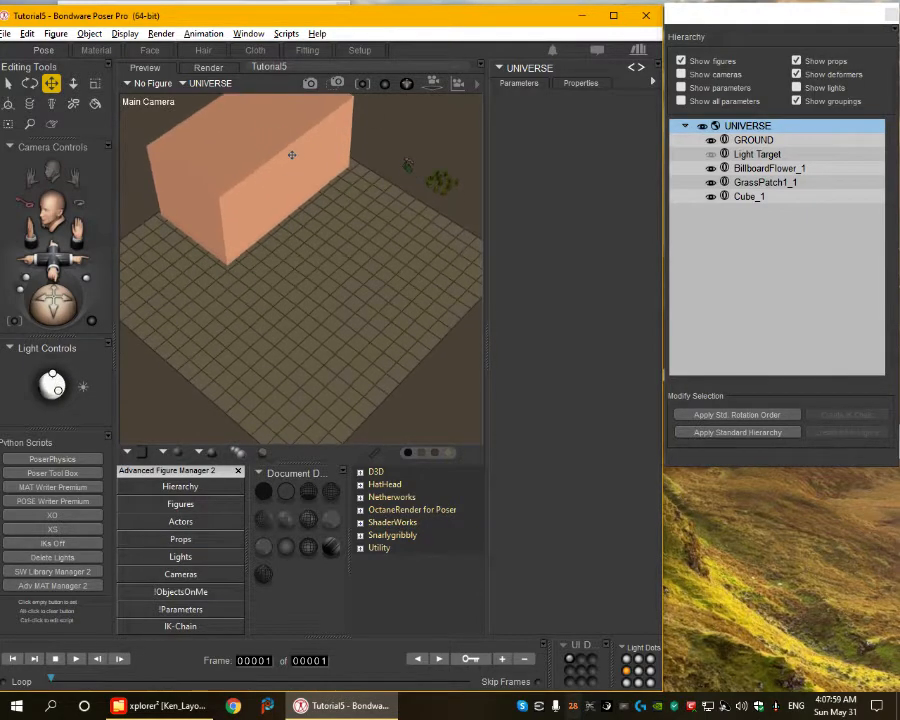
middle_click_drag(398, 290, 398, 292)
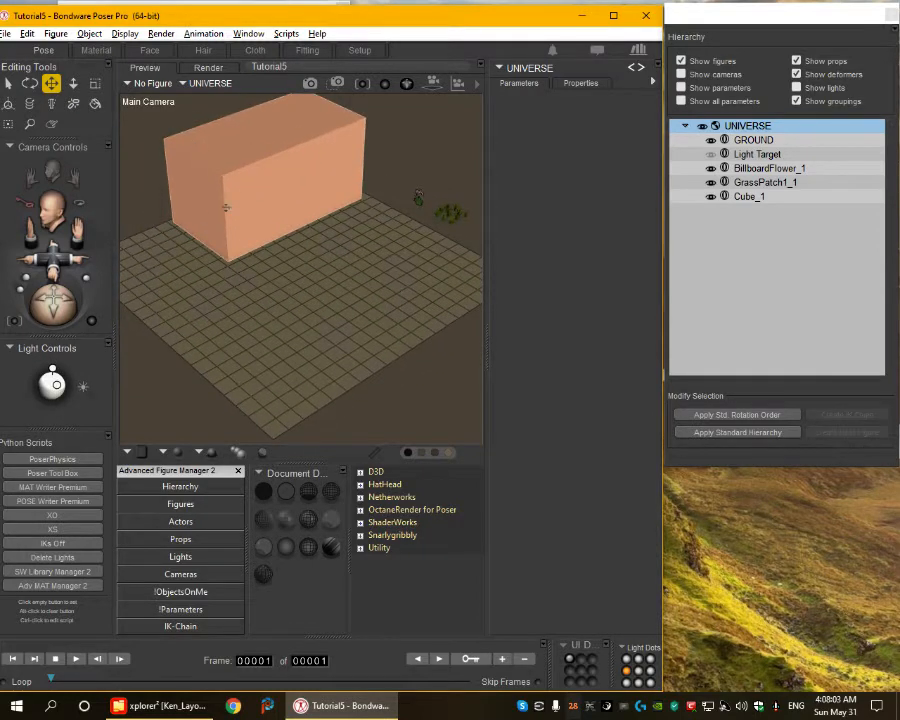
middle_click_drag(453, 275, 446, 281)
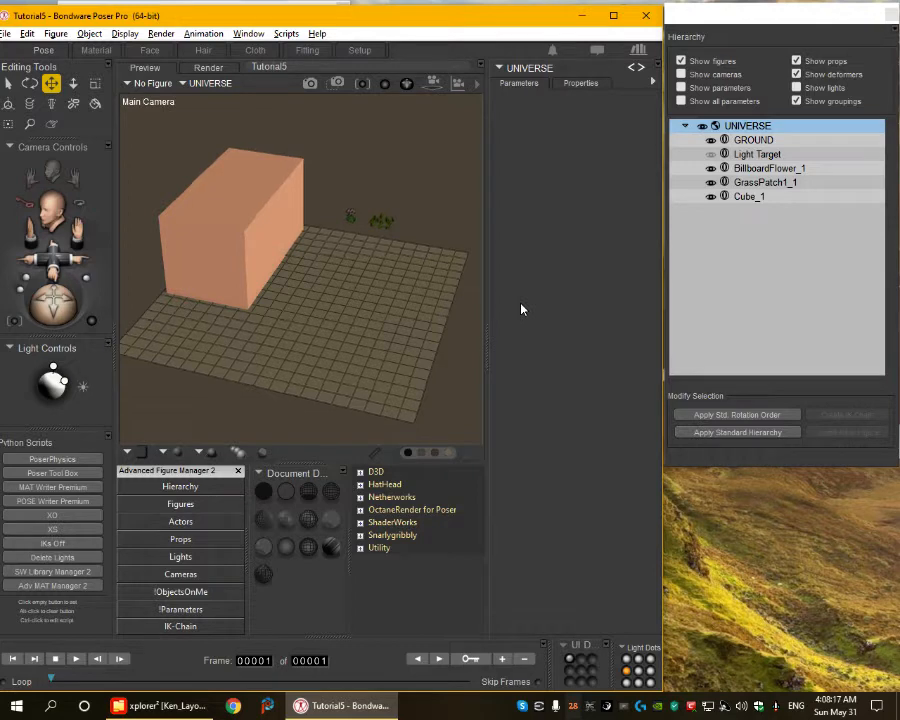
middle_click_drag(345, 289, 343, 303)
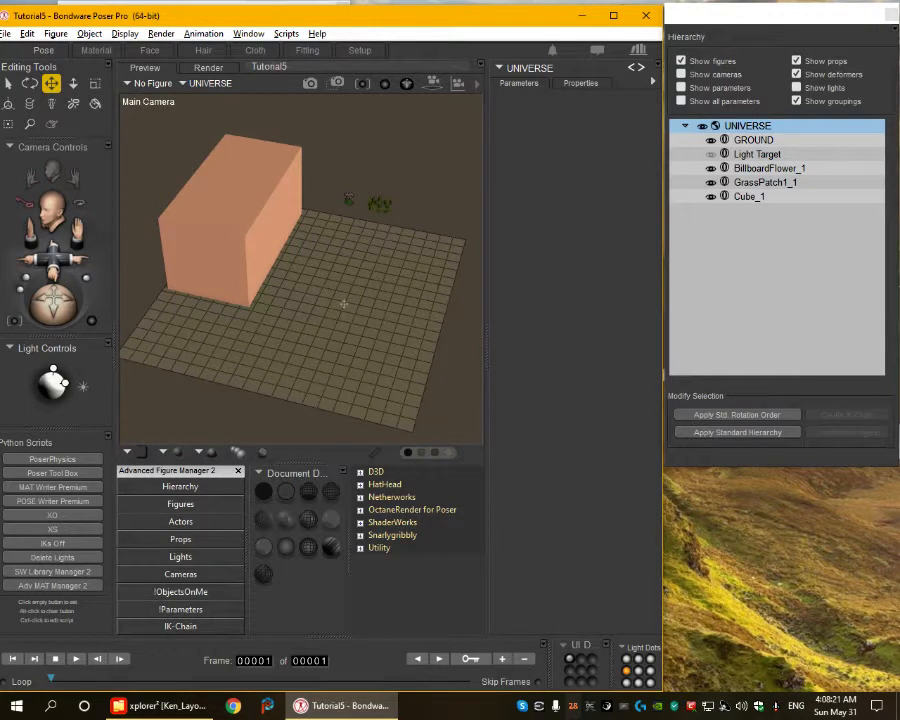
Create a polygon group named NewGroup on the GROUND with the Grouping Tool and switch the view to the Top Camera.
left_click(343, 303)
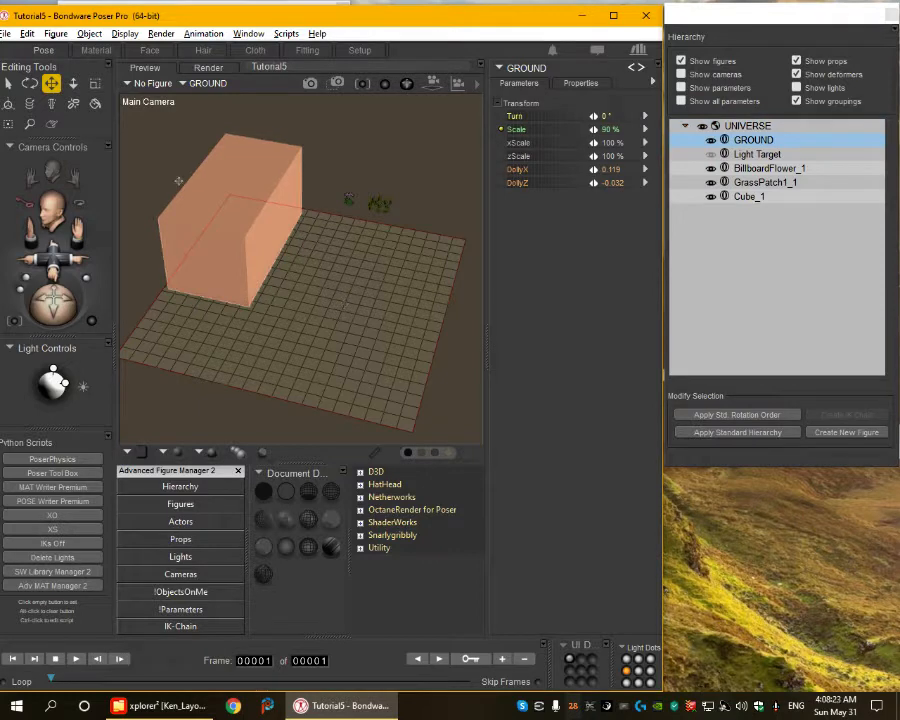
left_click(8, 126)
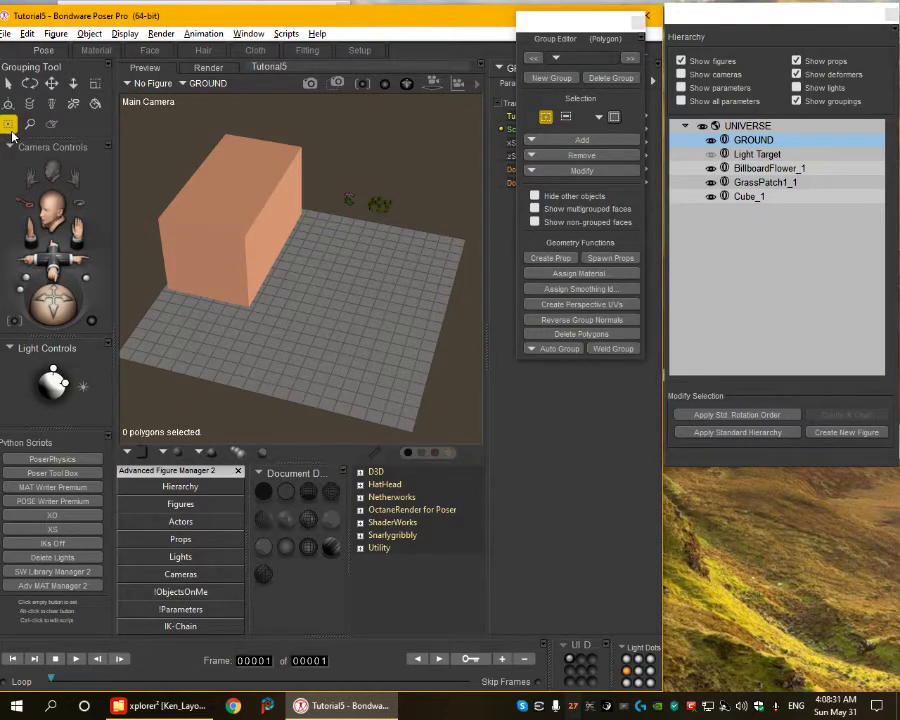
middle_click_drag(446, 102, 369, 213)
left_click_drag(569, 33, 577, 52)
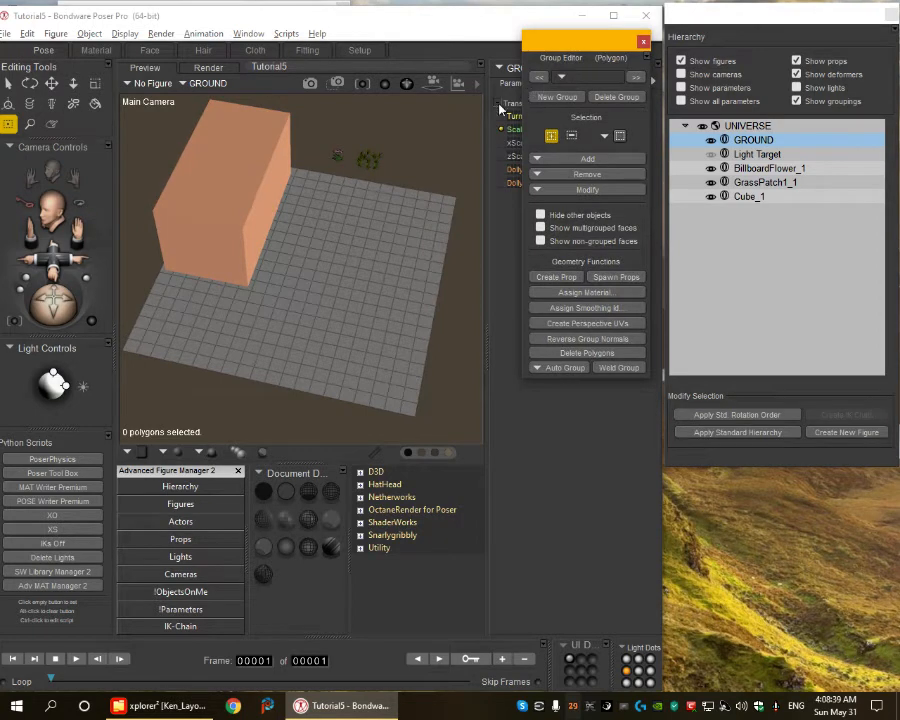
scroll(364, 223, "up", 5)
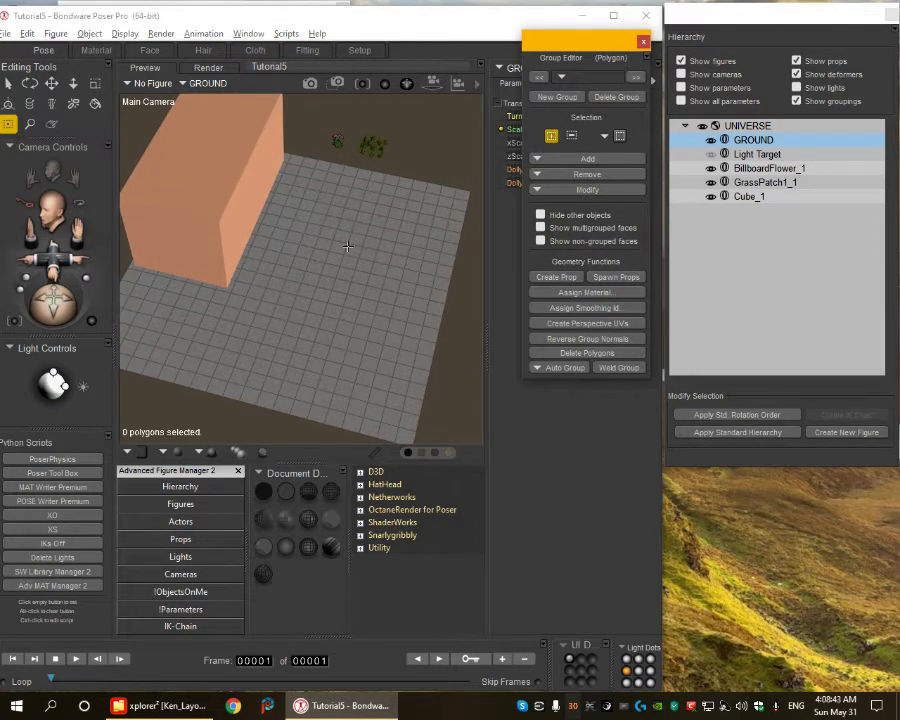
left_click(323, 210)
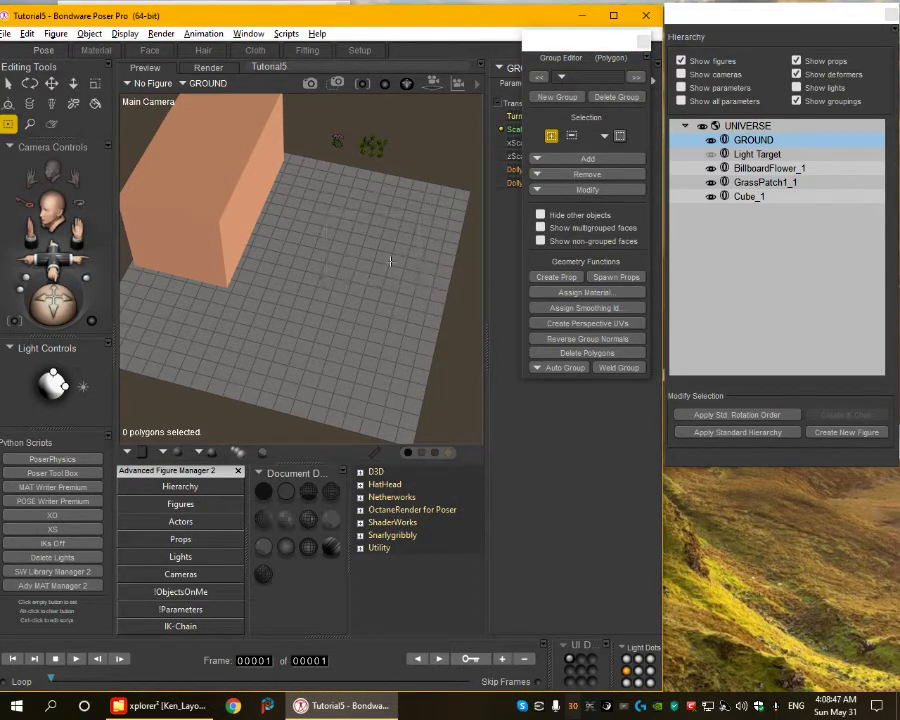
left_click(557, 97)
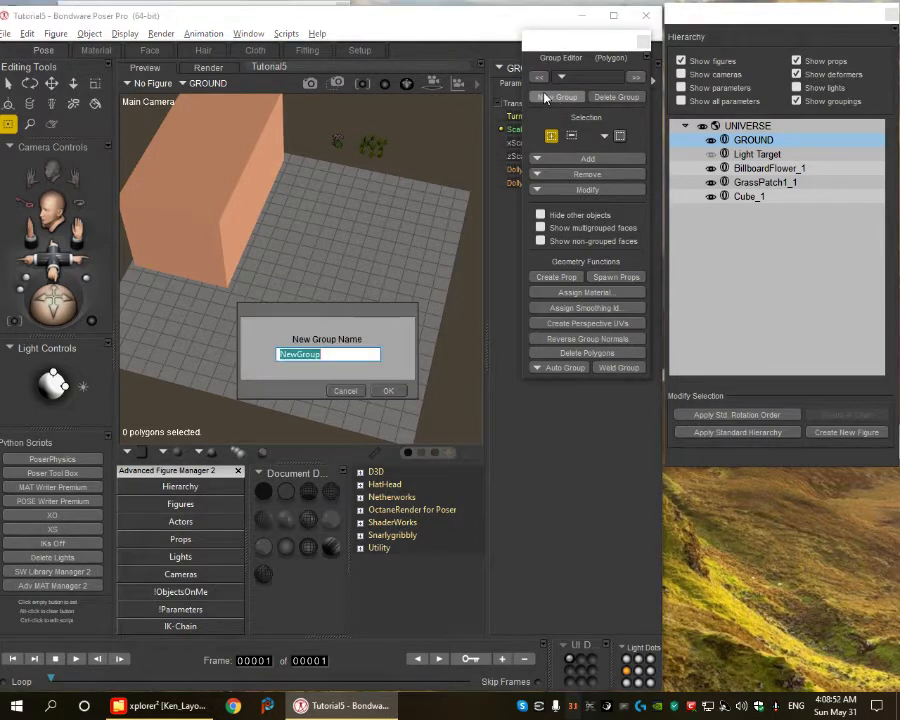
left_click(397, 394)
middle_click_drag(426, 169, 411, 180)
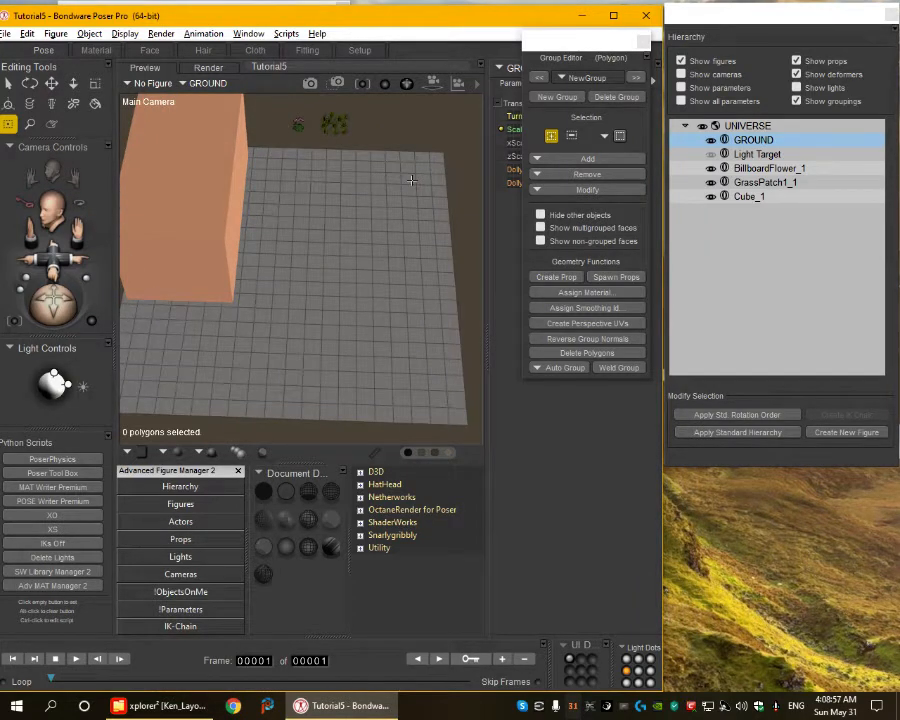
key("ctrl+t")
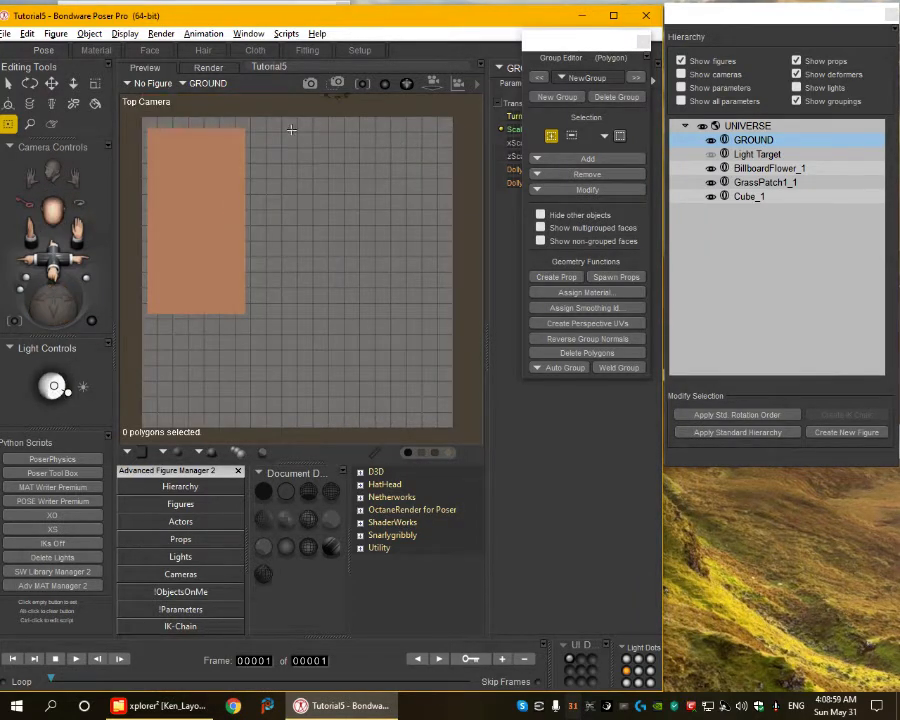
Try several rectangular marquee selections of GROUND polygons beside the cube, deselecting each one.
left_click_drag(278, 137, 431, 206)
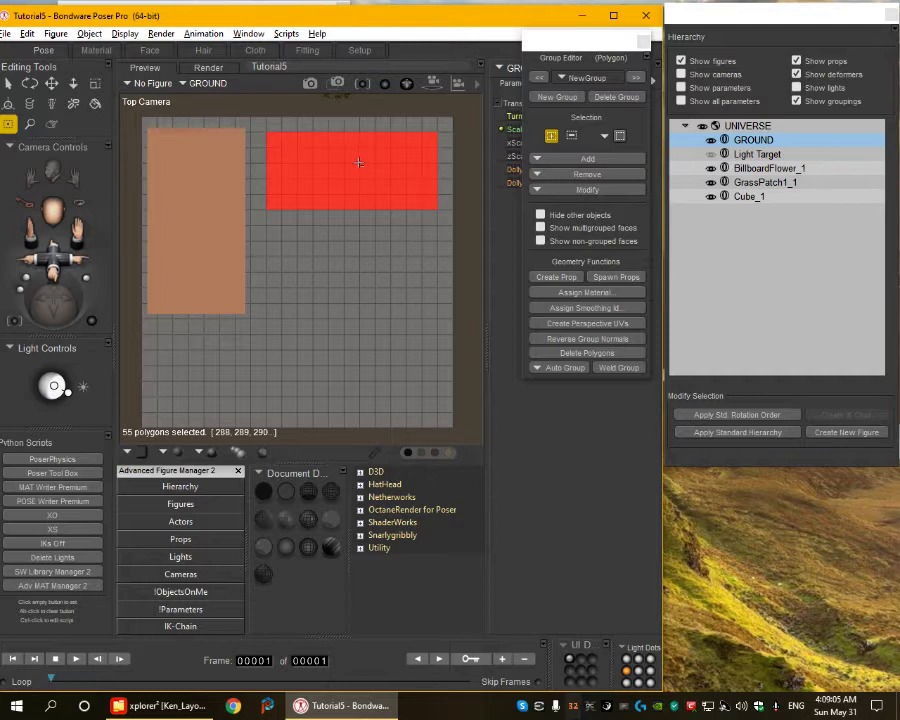
left_click_drag(268, 122, 456, 218, "ctrl")
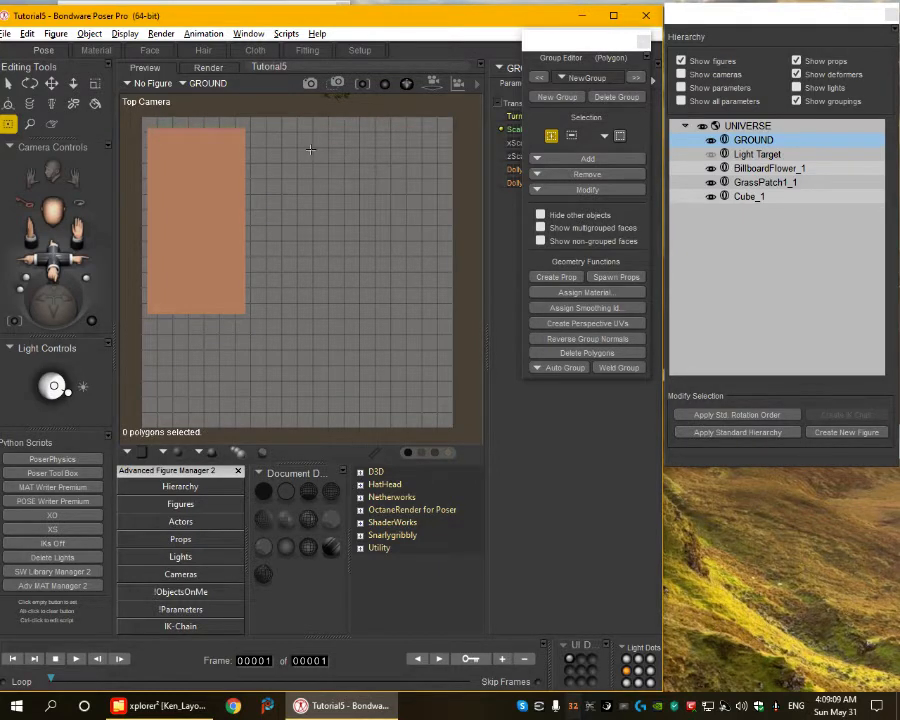
left_click_drag(300, 136, 376, 178)
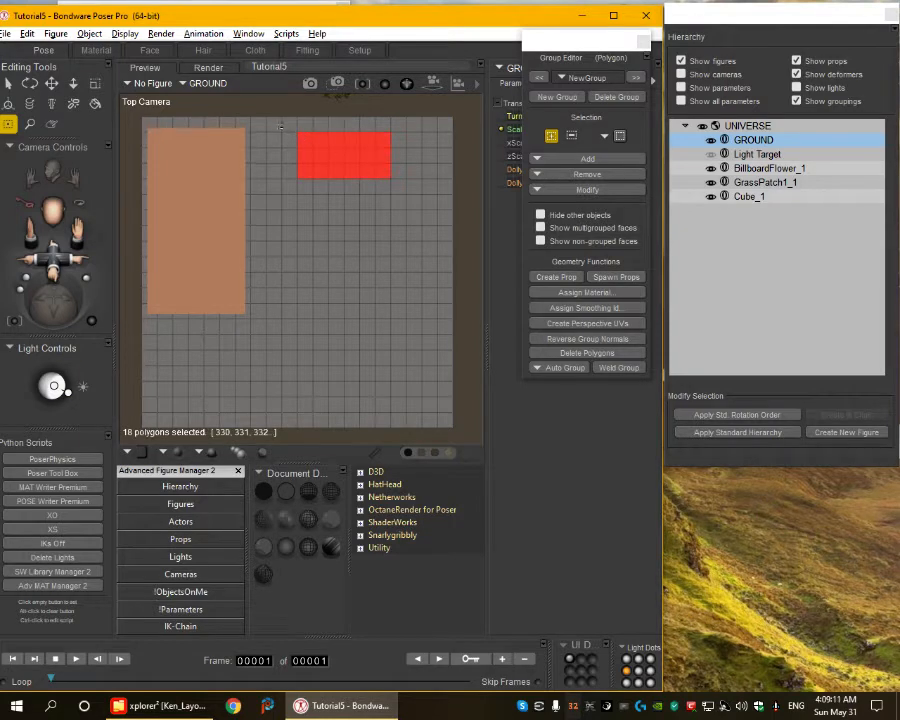
left_click_drag(300, 129, 437, 186, "ctrl")
left_click_drag(286, 137, 410, 190)
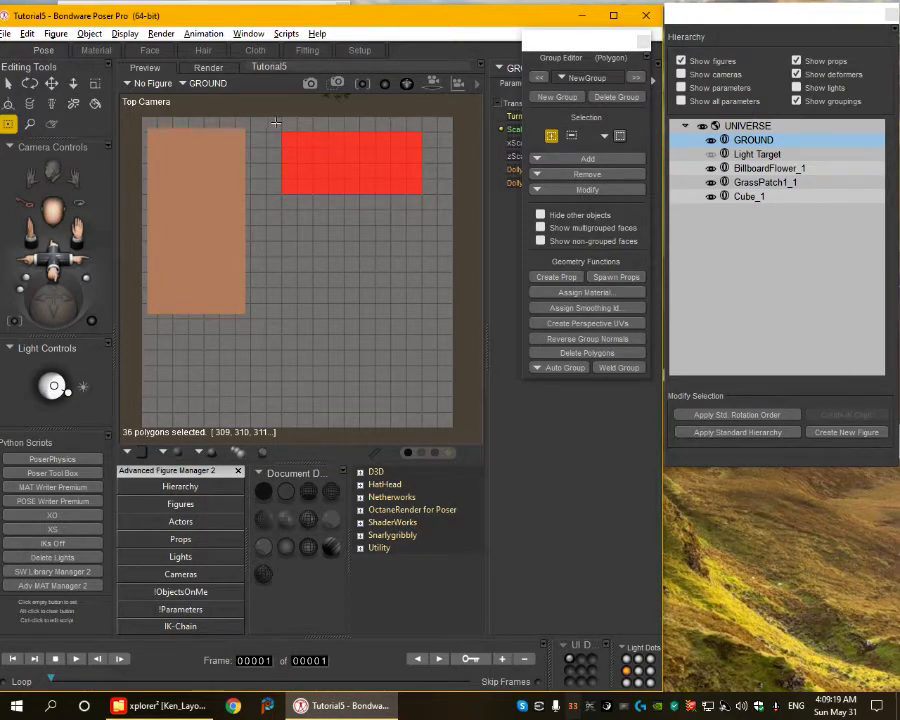
left_click_drag(271, 122, 430, 202, "ctrl")
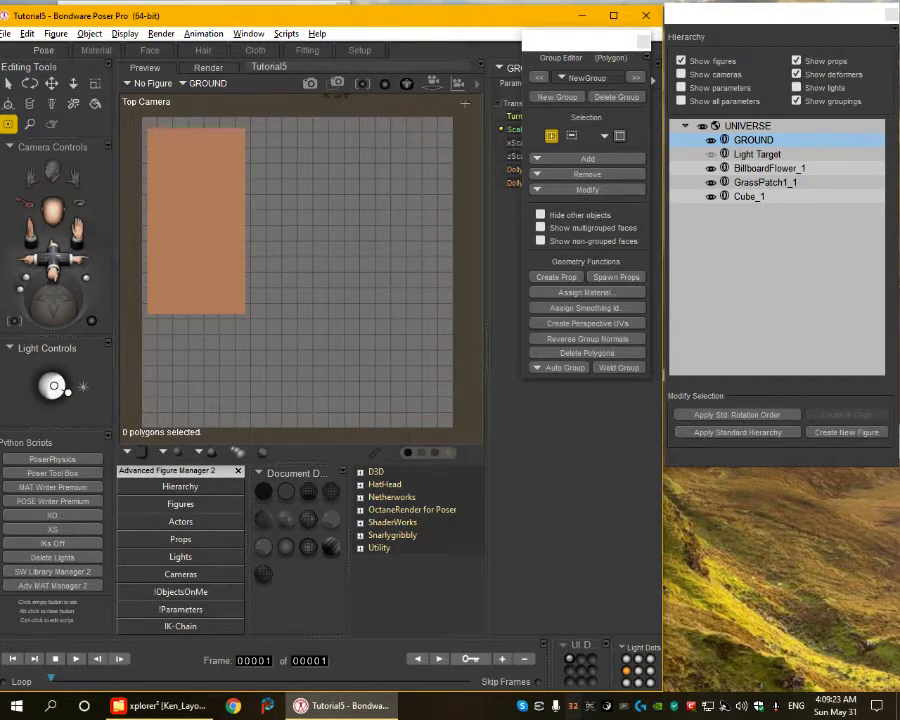
Try selecting GROUND polygons freehand in Draw mode, and clear them after returning to Marquee mode.
left_click(619, 138)
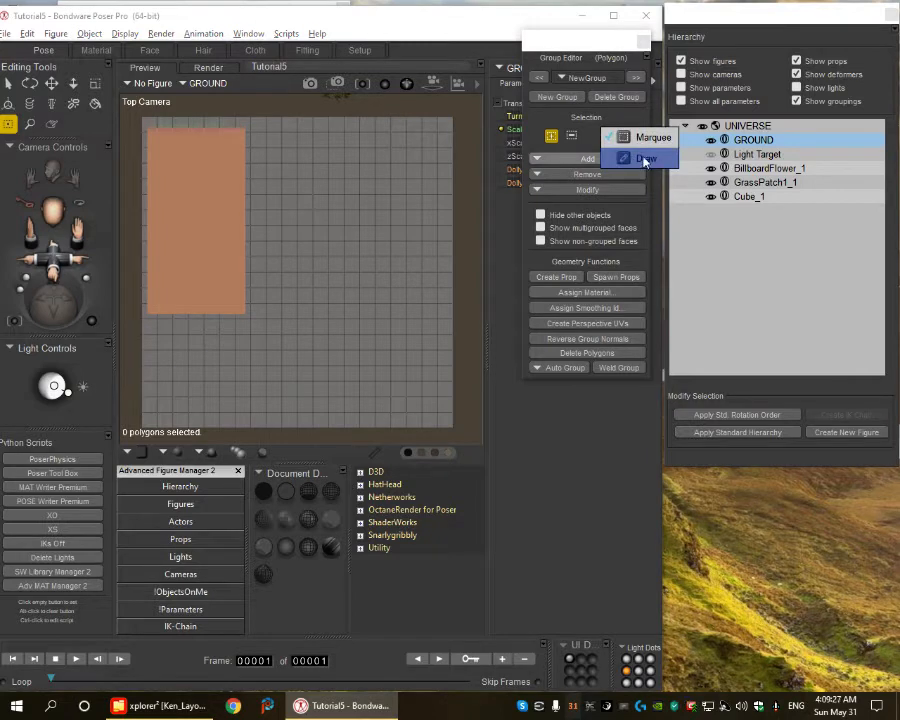
left_click(645, 160)
mouse_move(288, 137)
left_mouse_down()
mouse_move(322, 162)
mouse_move(378, 166)
mouse_move(327, 125)
mouse_move(366, 151)
mouse_move(380, 142)
mouse_move(320, 190)
left_mouse_up()
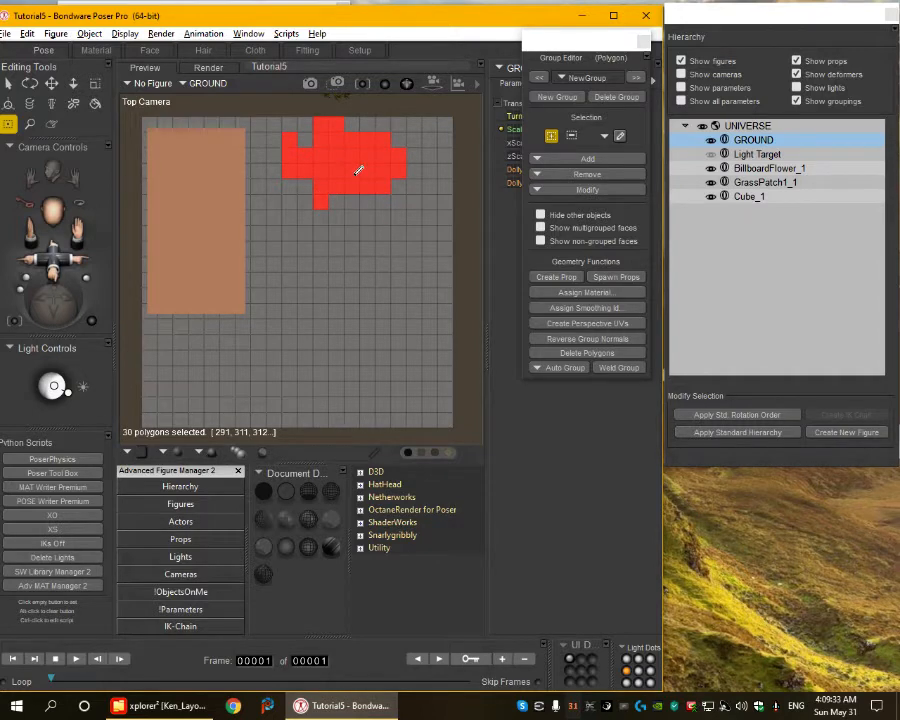
left_click(621, 136)
left_click(629, 139)
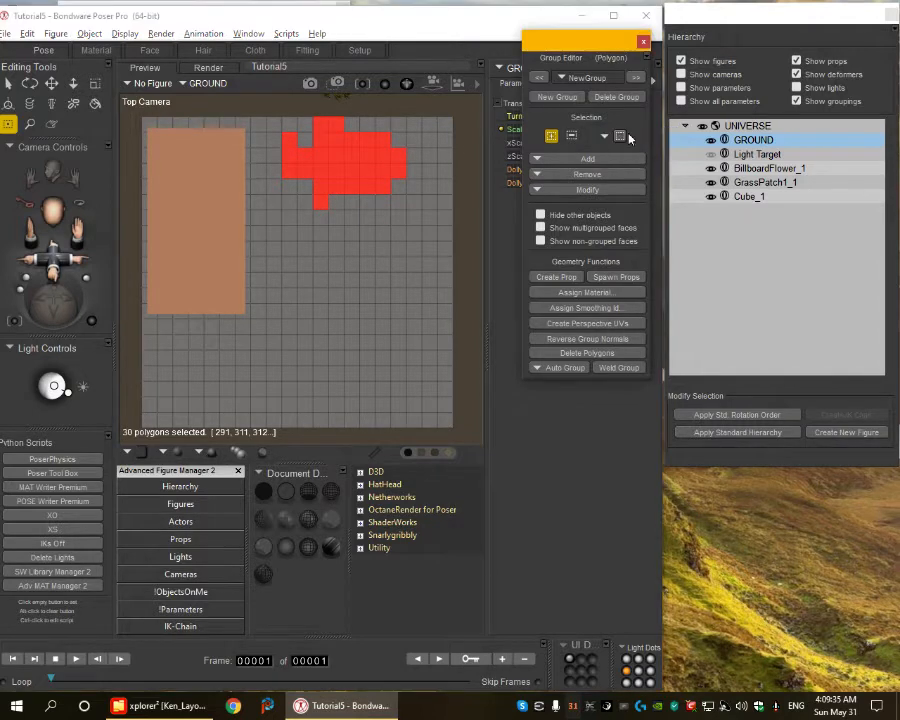
mouse_move(273, 105)
left_mouse_down("ctrl")
mouse_move(391, 188)
mouse_move(424, 226)
left_mouse_up("ctrl")
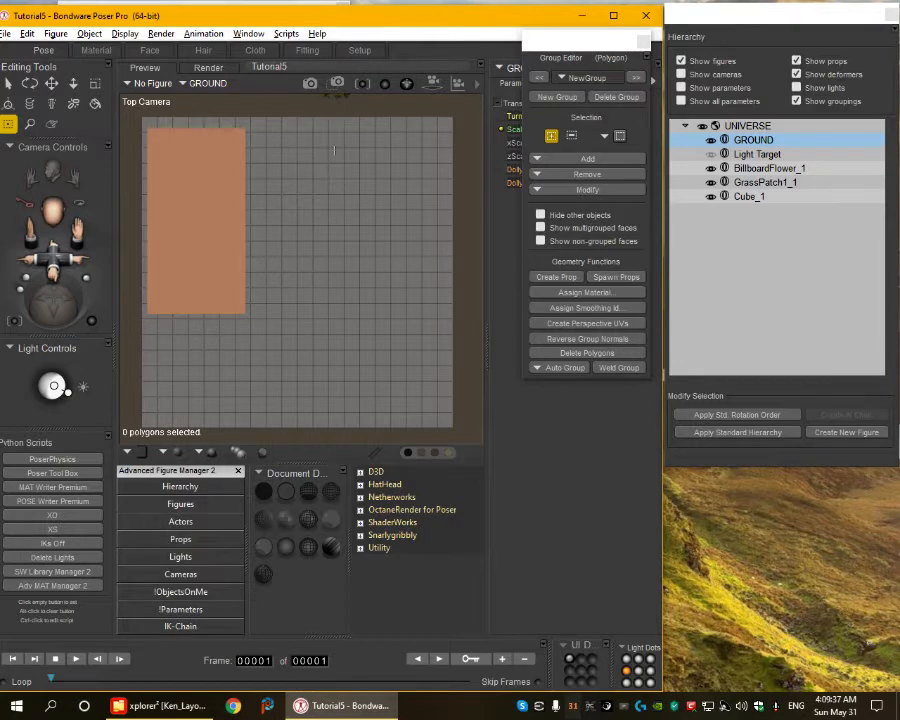
Marquee-select a block of 10 by 4 GROUND polygons beside the cube and create a prop named Area1 from it.
left_click_drag(286, 136, 428, 190)
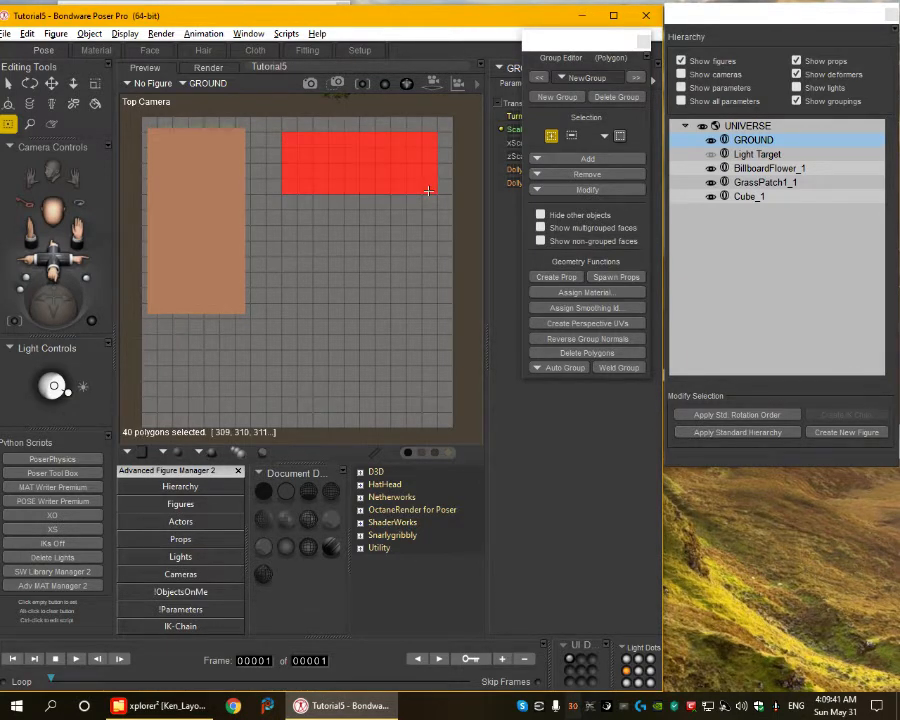
left_click(556, 277)
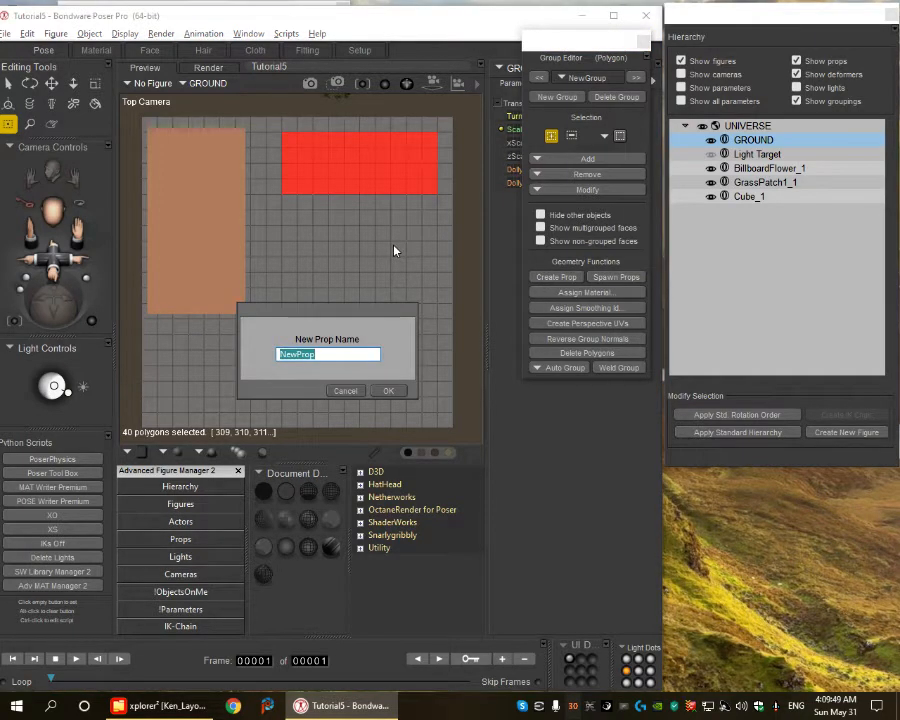
type("Area1")
key("Return")
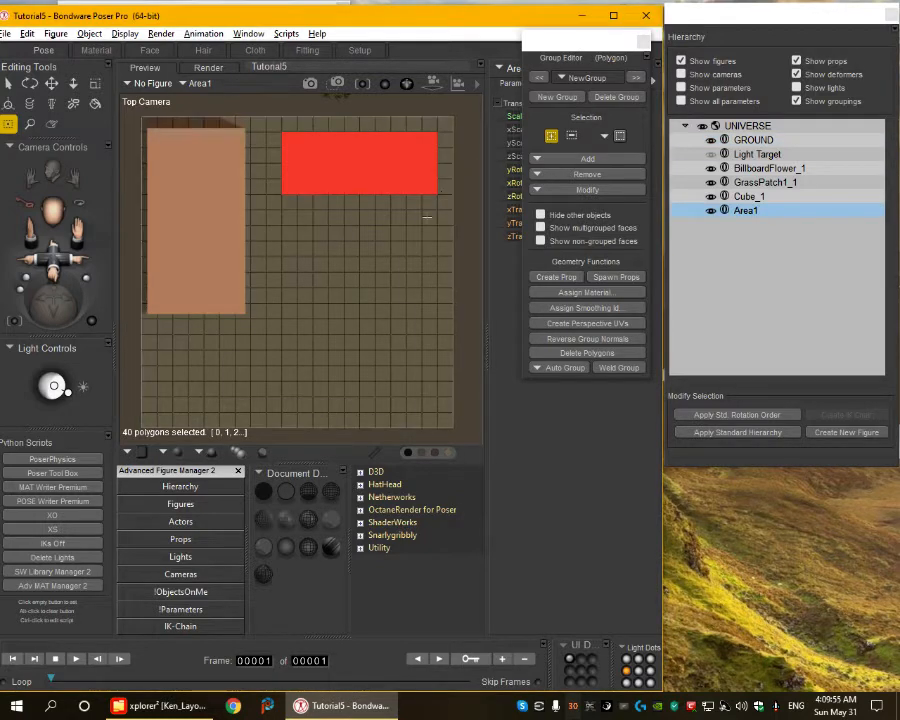
Reselect the GROUND and remove all polygons from its NewGroup selection.
left_click(415, 232)
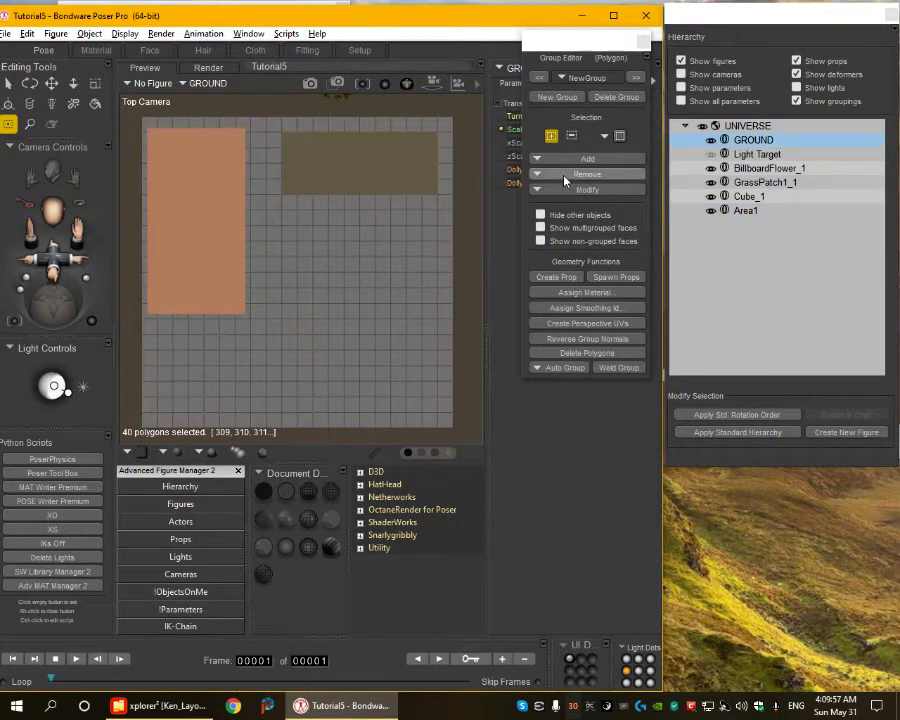
left_click(598, 176)
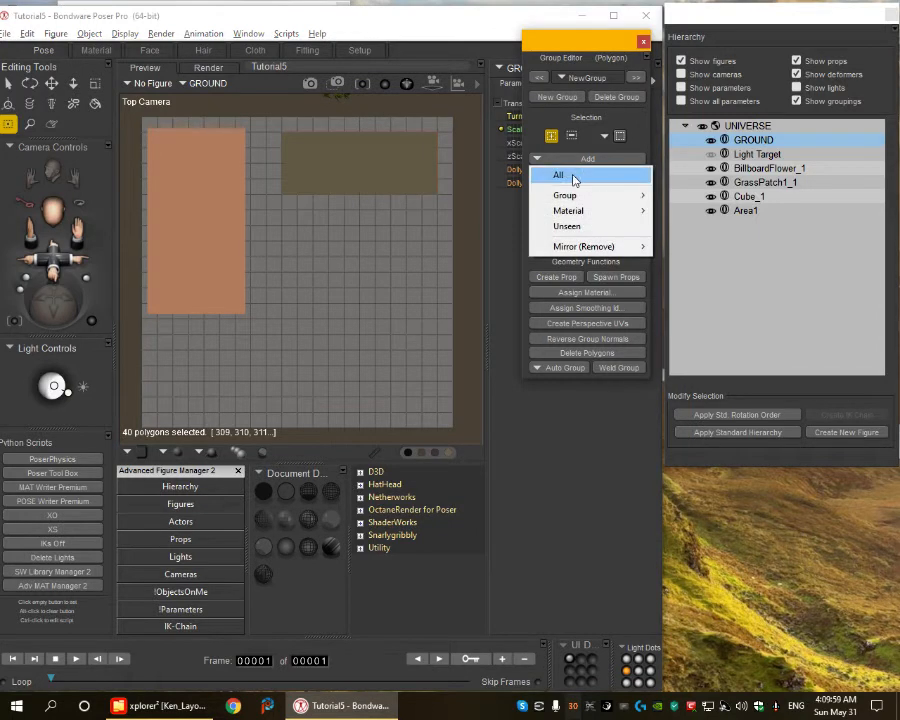
left_click(570, 176)
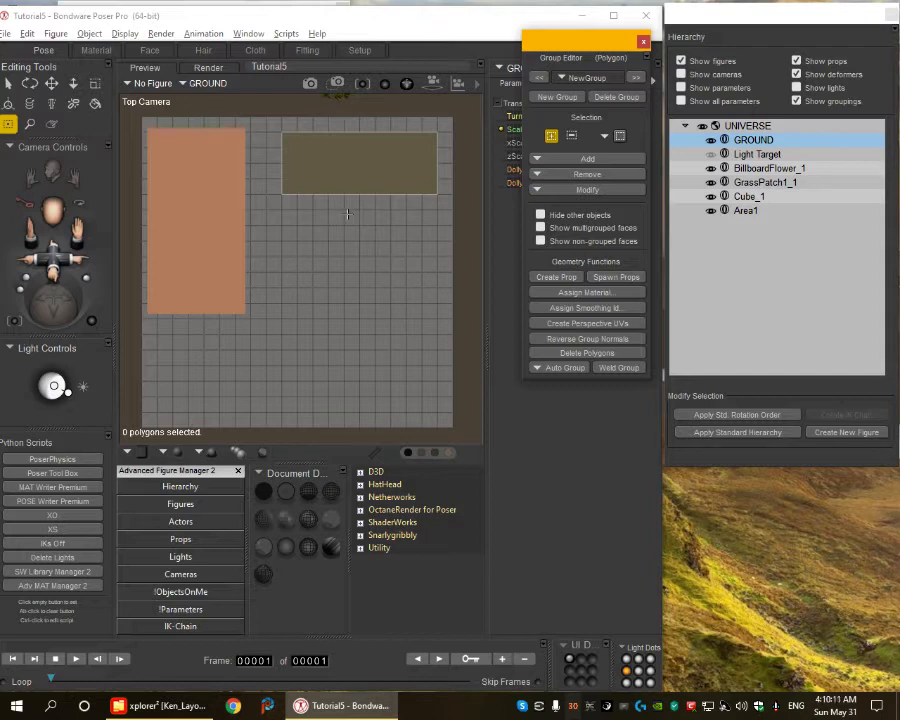
Marquee-select an L-shaped region of GROUND polygons around the cube's open sides and create a prop named Area2 from it.
left_click_drag(350, 213, 432, 404)
left_click_drag(377, 400, 158, 335)
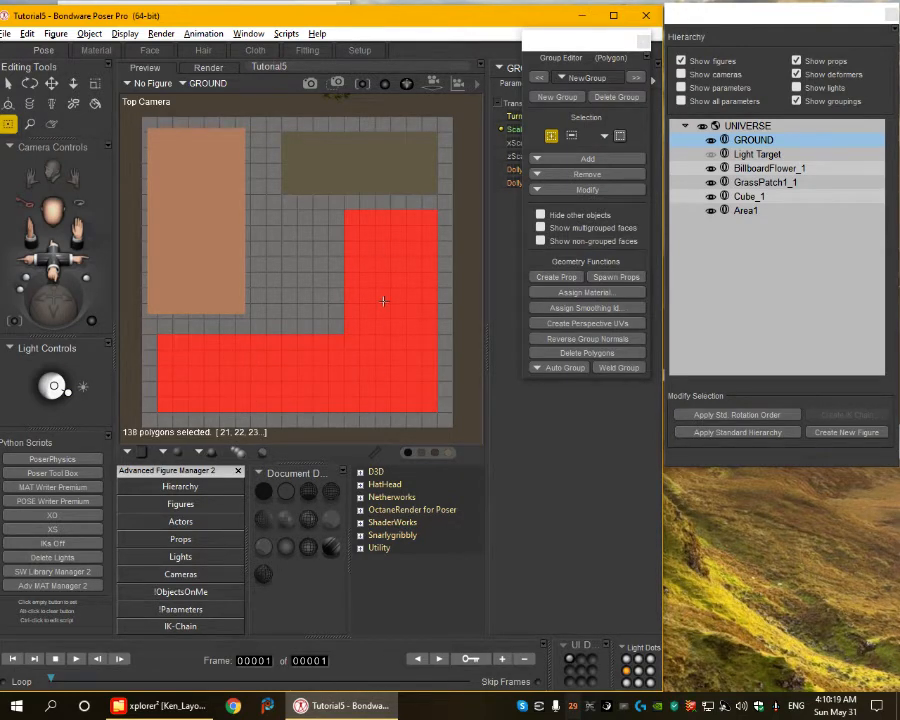
left_click(556, 277)
type("Area2")
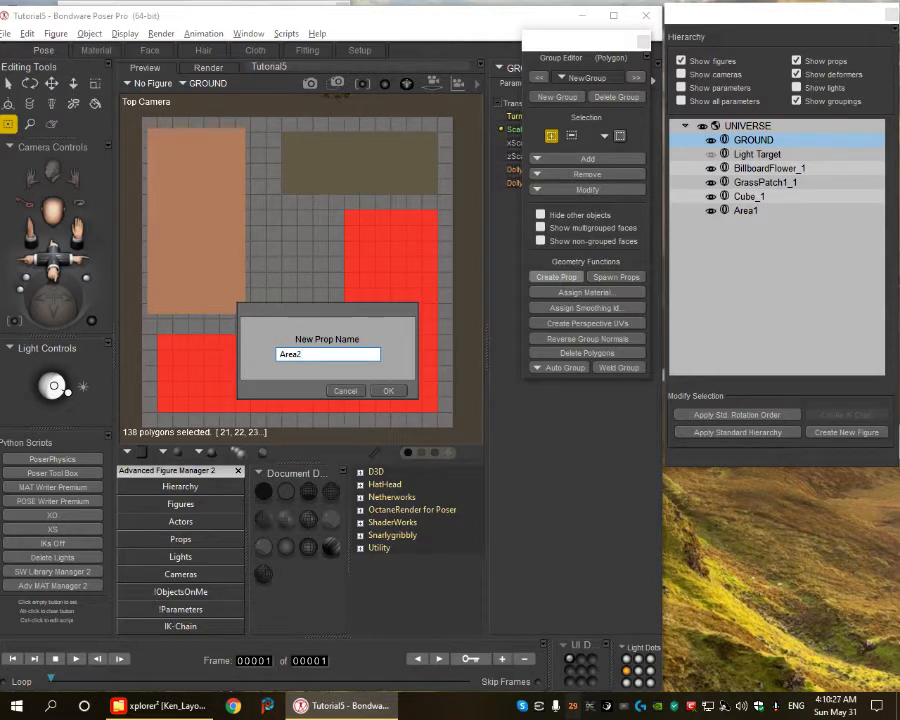
key("Return")
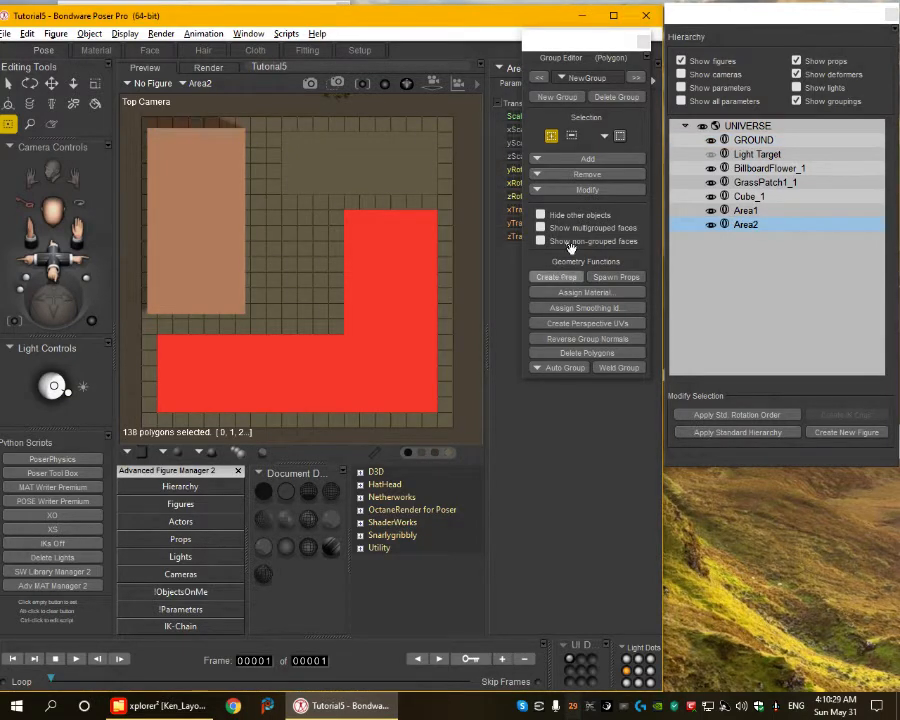
Delete the NewGroup group on Area2 and close the Group Editor.
left_click(613, 97)
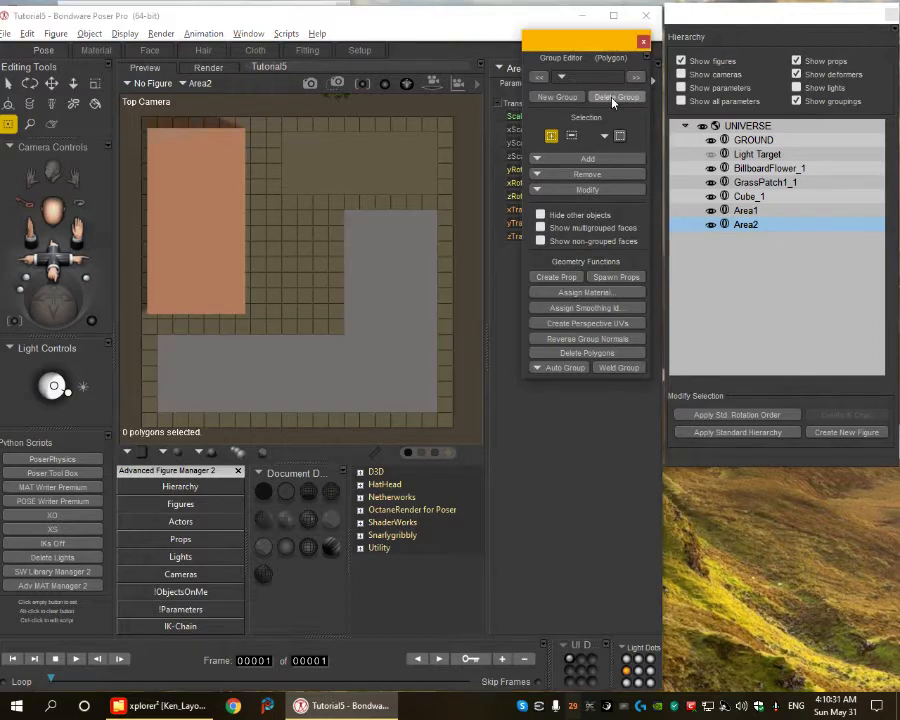
left_click(644, 43)
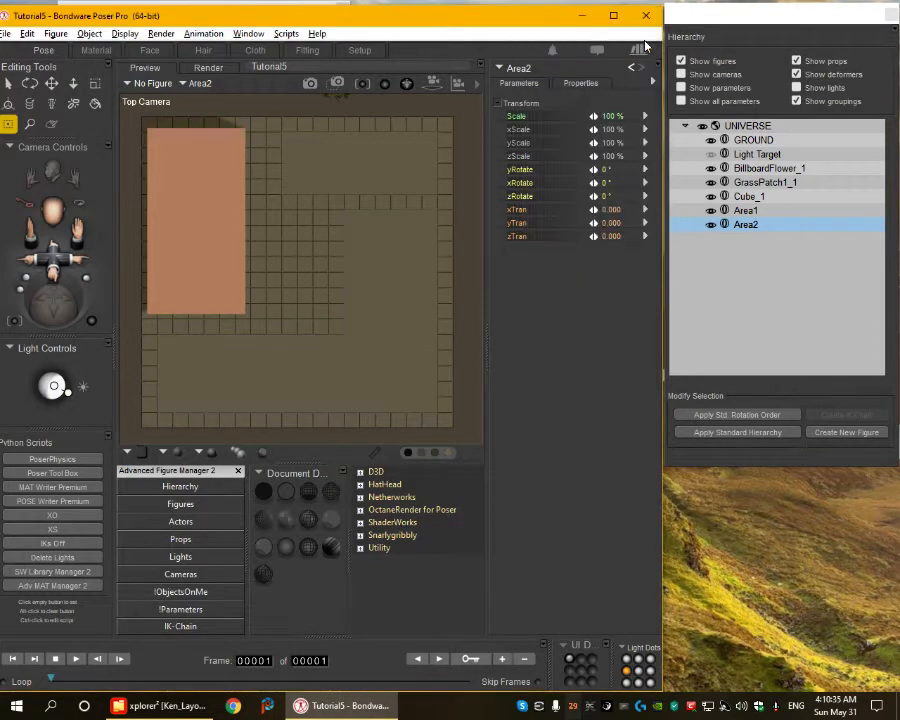
Hide the GROUND after checking that the area props can be selected, and return to the Main Camera.
left_click(326, 174)
left_click(381, 289)
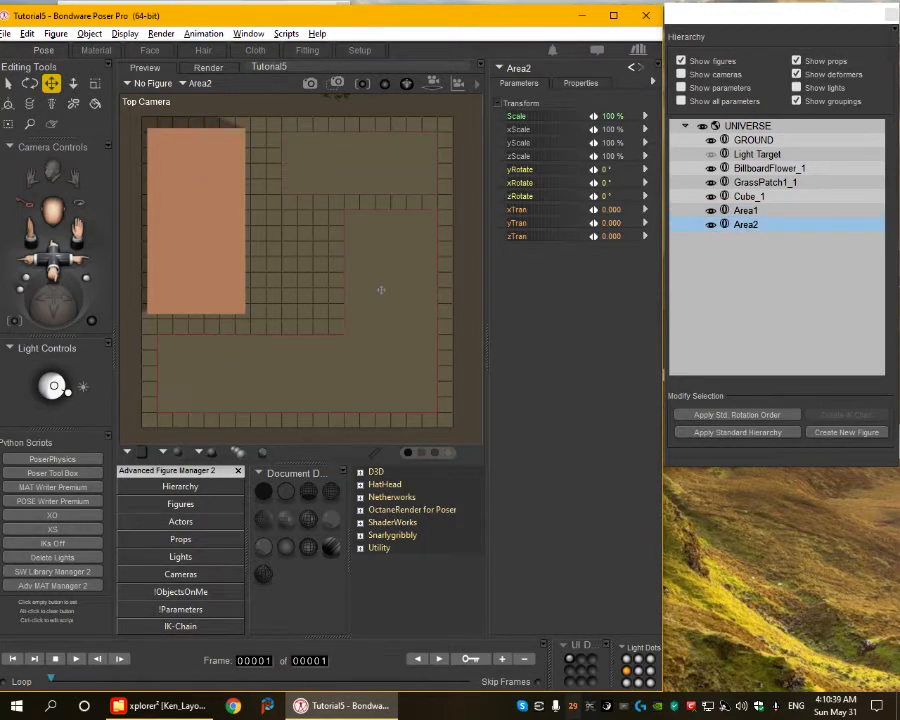
left_click(362, 173)
left_click(379, 249)
left_click(710, 142)
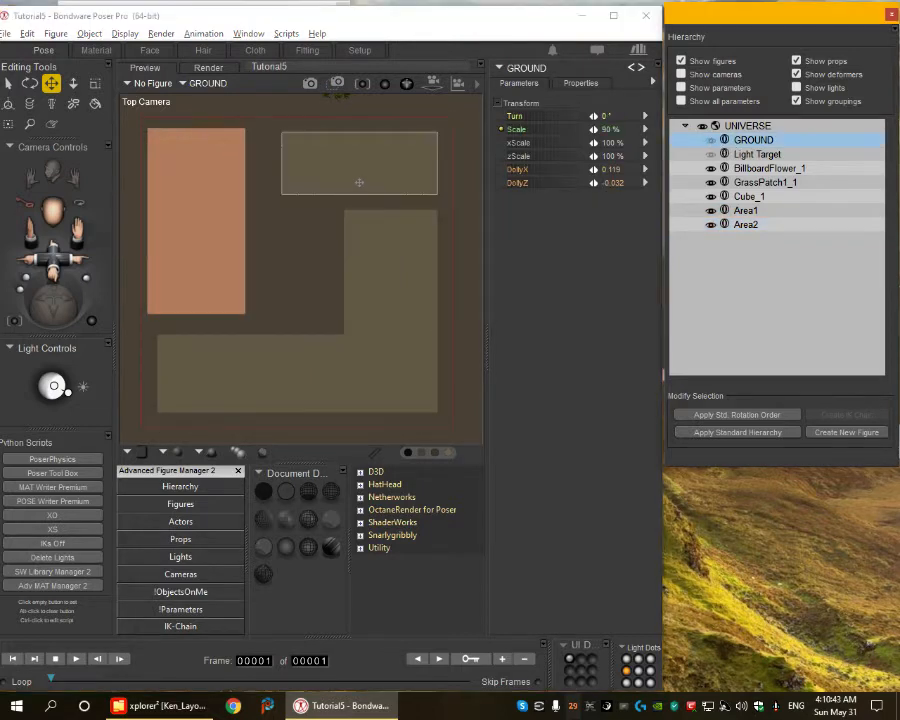
key("ctrl+m")
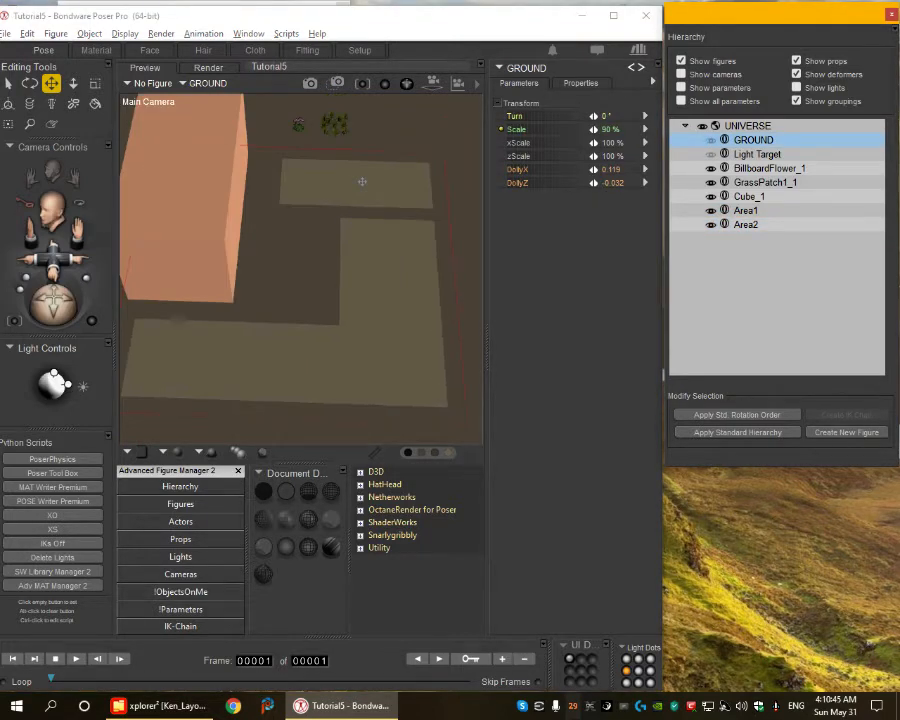
Make the GROUND visible again beneath the Area1 and Area2 props.
left_click(429, 249)
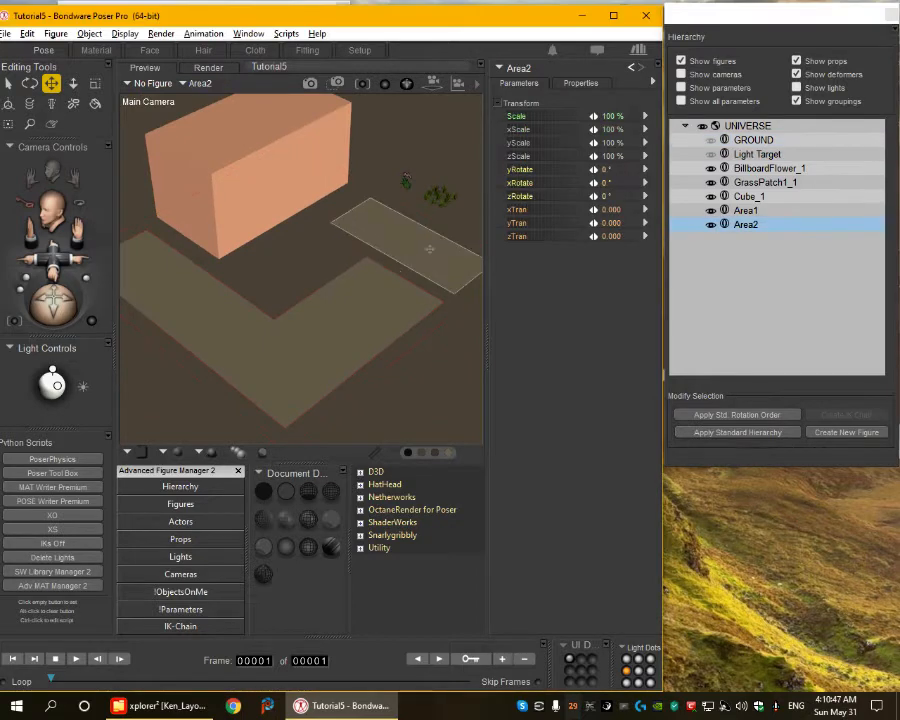
left_click(380, 317)
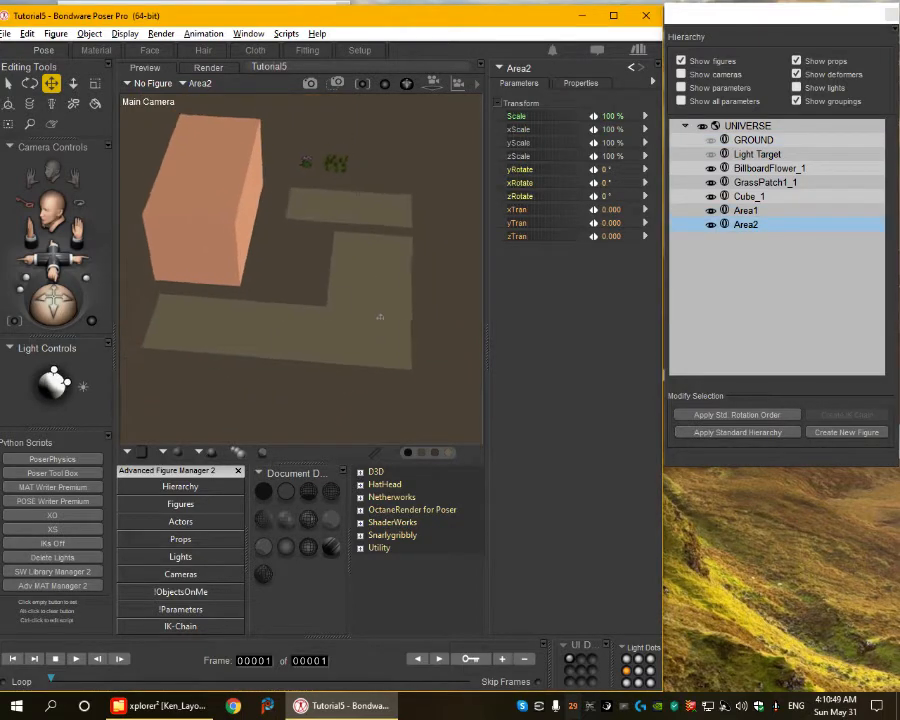
left_click(711, 140)
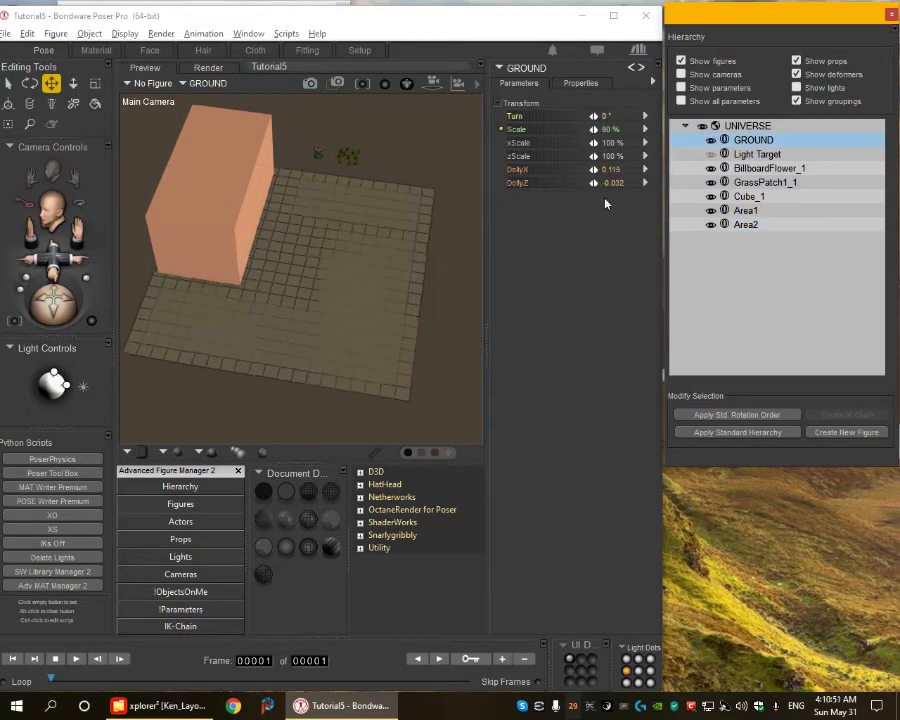
Launch the Scatter Tool script and move its window clear of the preview.
key("alt+p")
left_click(536, 243)
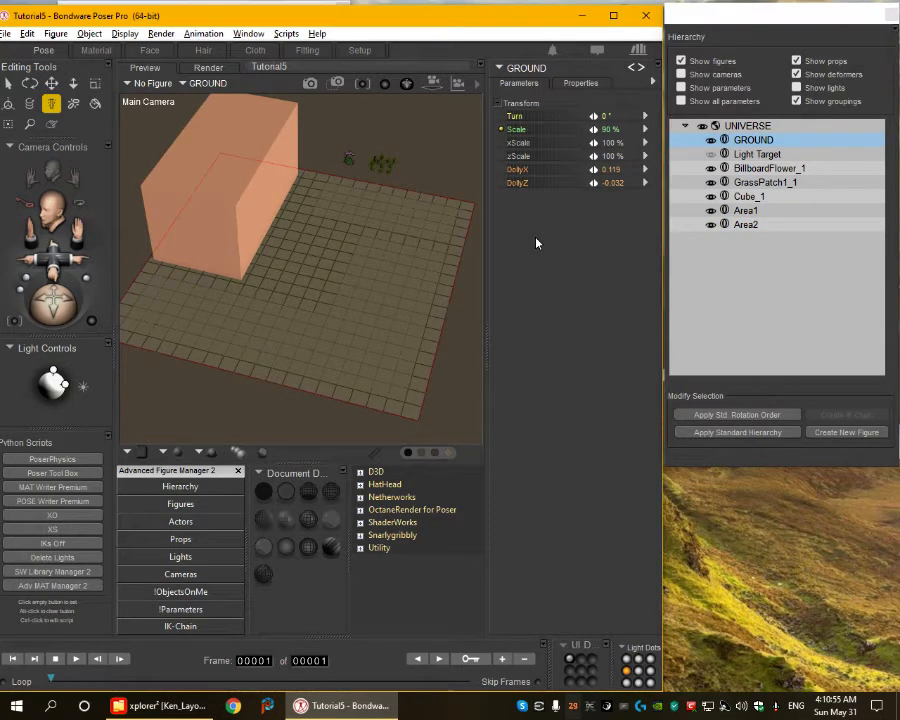
key("alt+f")
key("p")
key("shift+Tab")
key("Down")
key("Return")
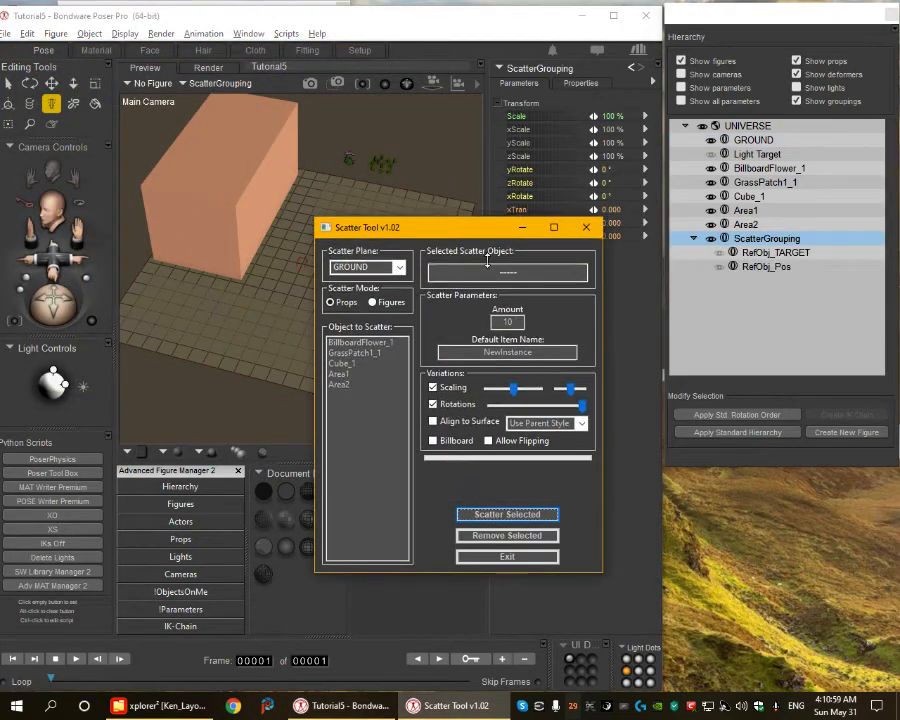
left_click_drag(465, 283, 737, 66)
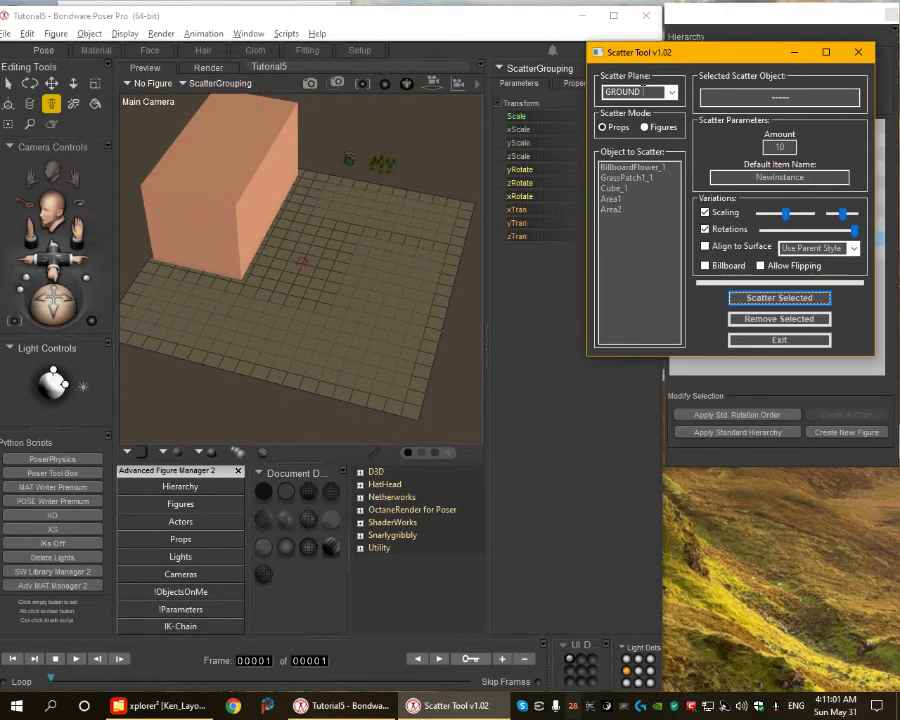
Set the scatter plane to Area1, choose BillboardFlower_1 as the object to scatter, and set the amount to 30.
left_click(675, 92)
left_click(626, 148)
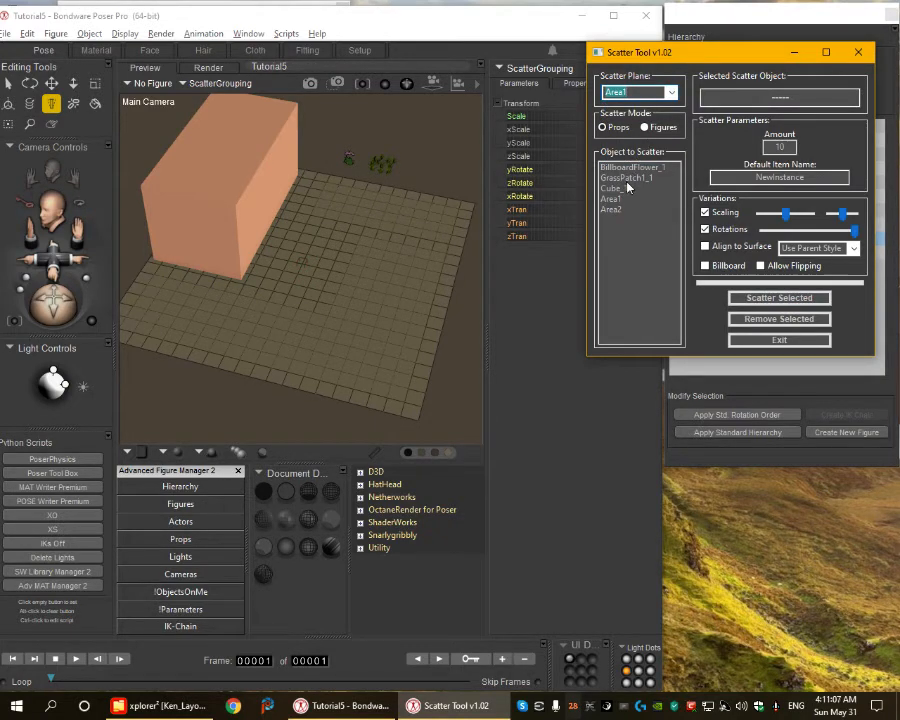
left_click(631, 168)
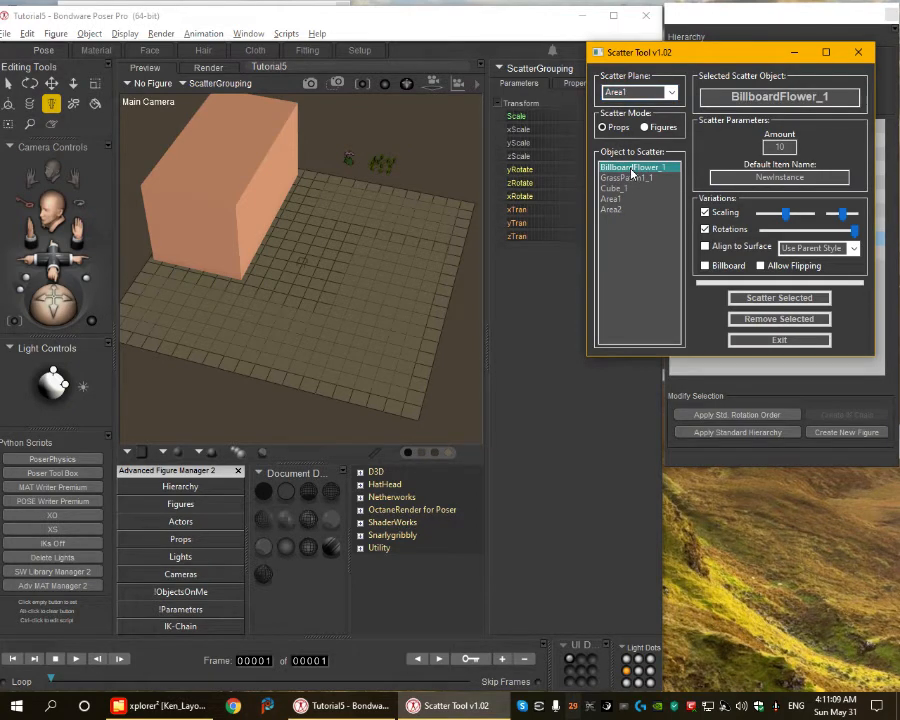
left_click(785, 146)
type("30")
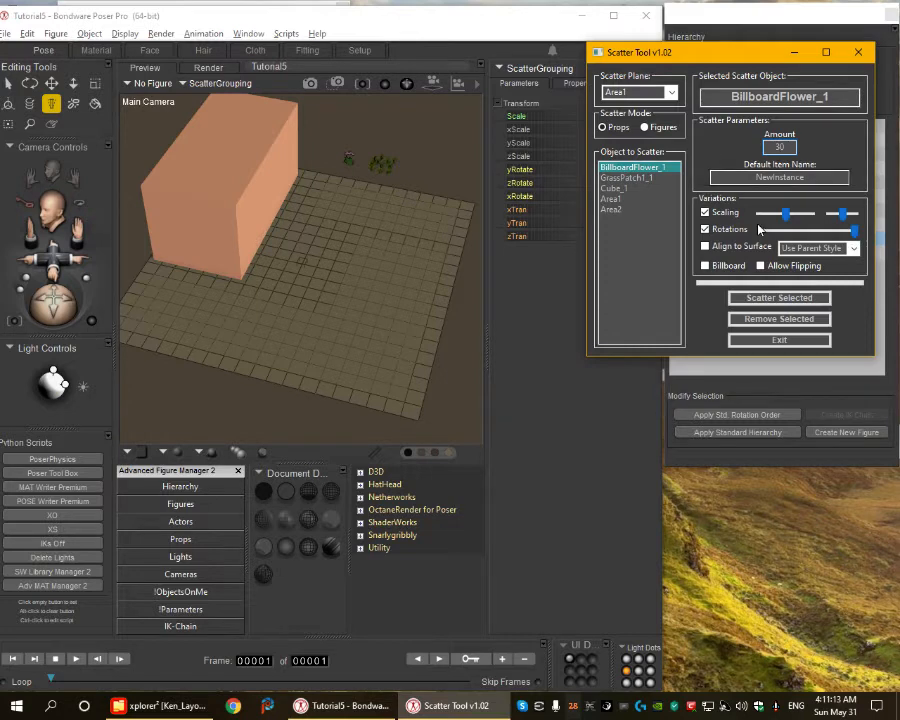
Scatter the flowers on Area1 with Rotations off, Billboard and Allow Flipping on, and the second Scaling slider at maximum.
left_click(706, 229)
left_click(706, 265)
left_click(765, 265)
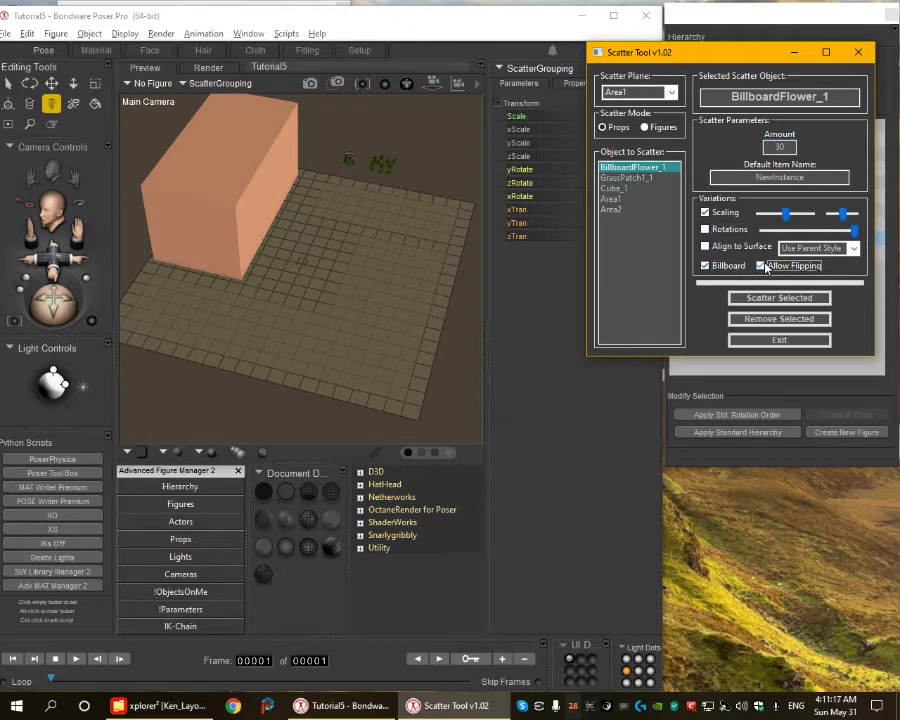
left_click_drag(845, 214, 880, 205)
left_click_drag(787, 214, 785, 213)
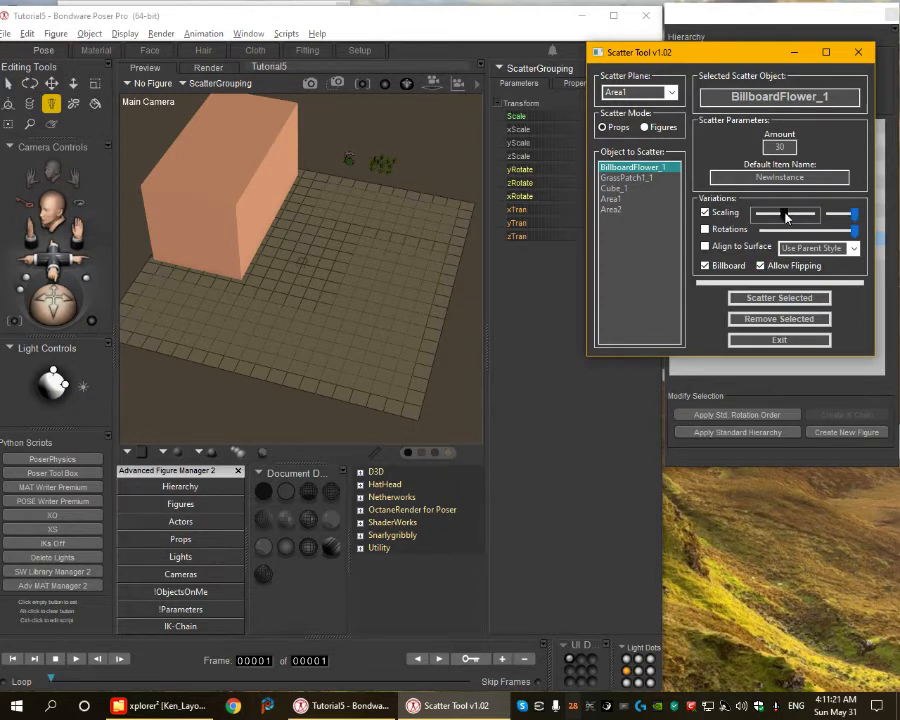
left_click(758, 298)
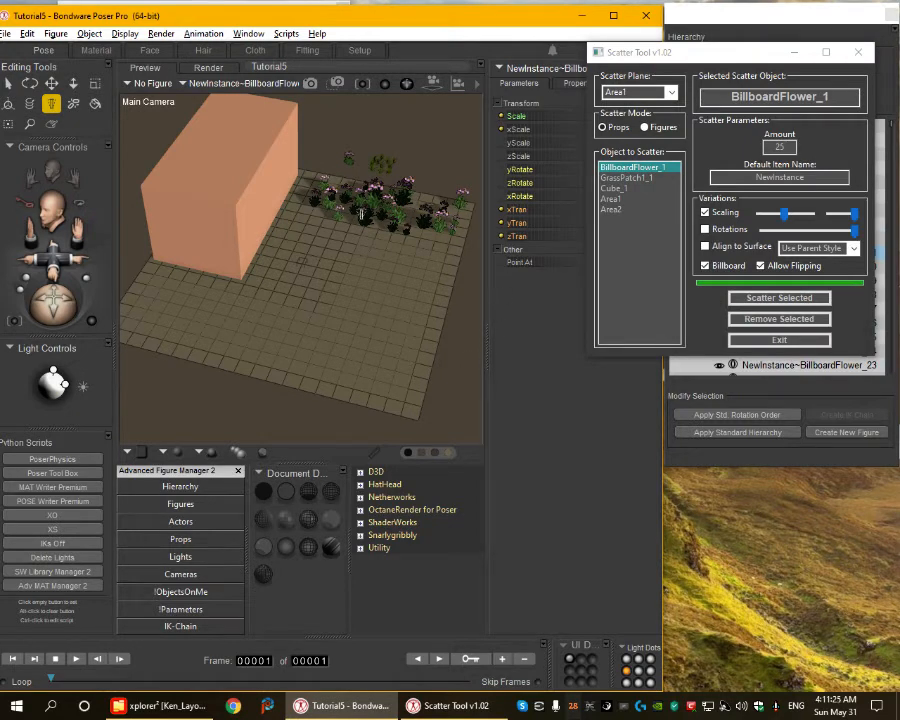
left_click(8, 83)
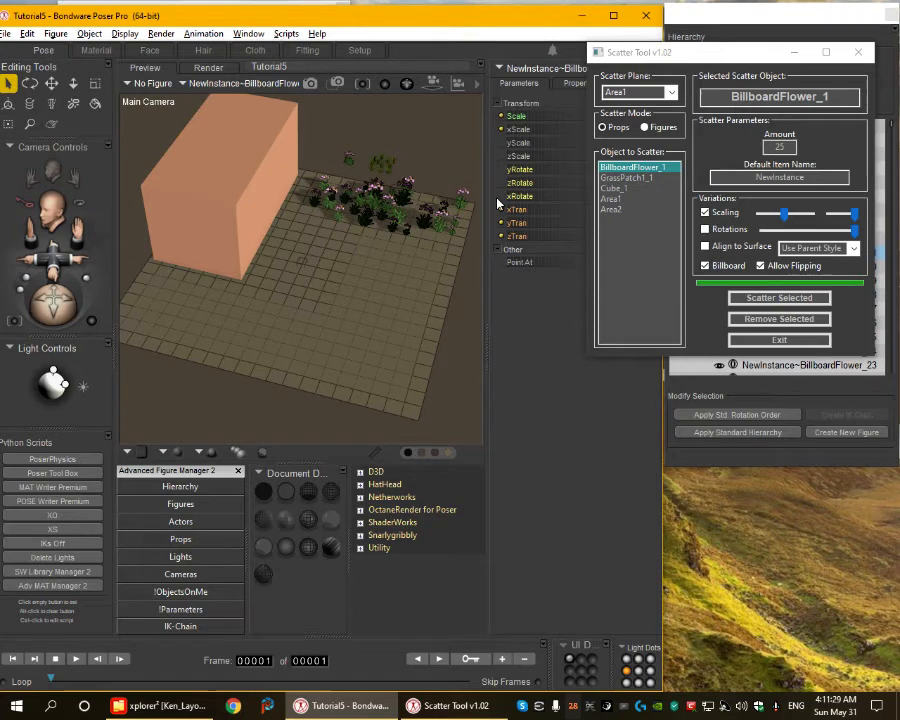
Scatter GrassPatch1_1 over Area2 with an amount of 100, Rotations enabled, and Billboard and Allow Flipping off.
left_click(637, 93)
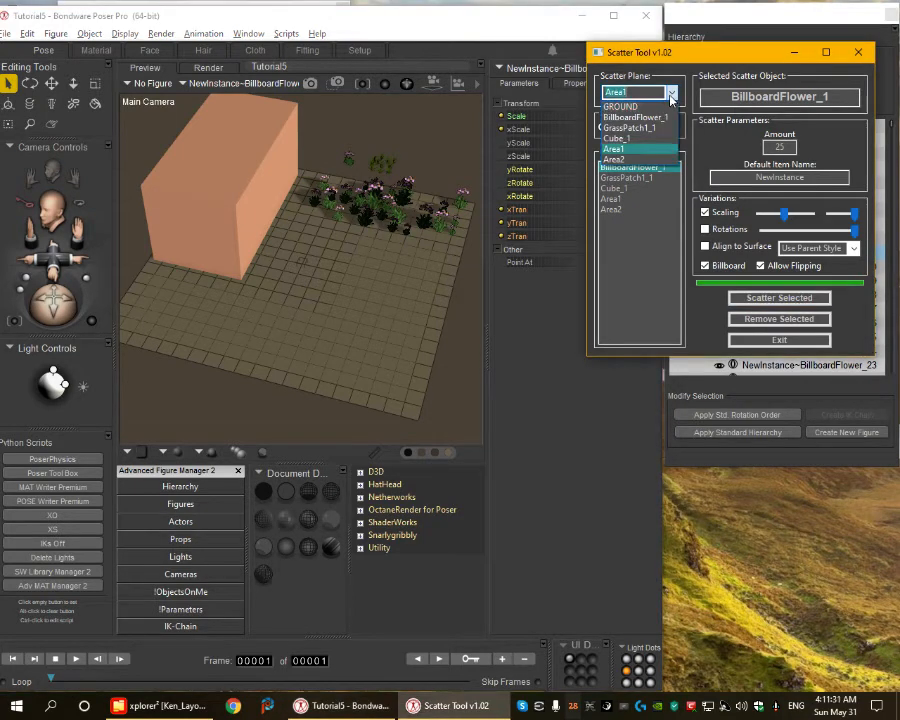
left_click(628, 161)
left_click(620, 178)
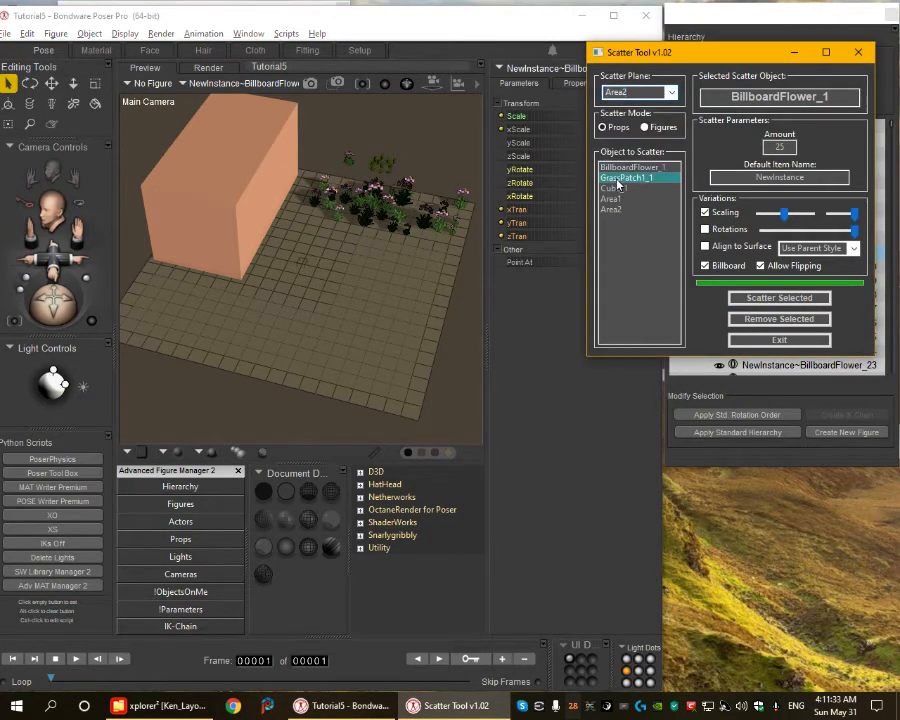
left_click_drag(790, 148, 690, 154)
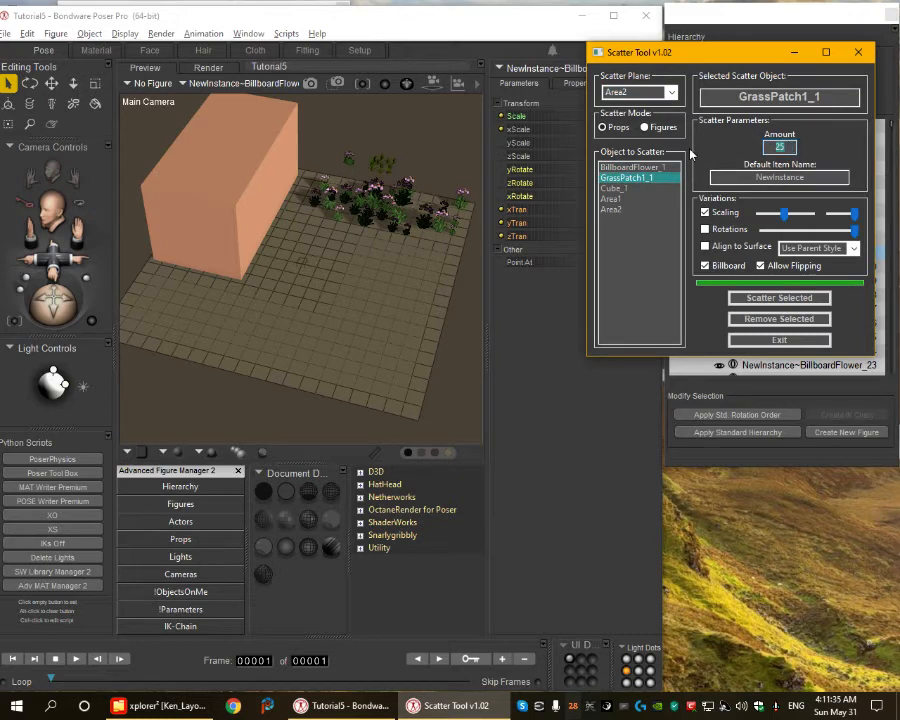
left_click(733, 231)
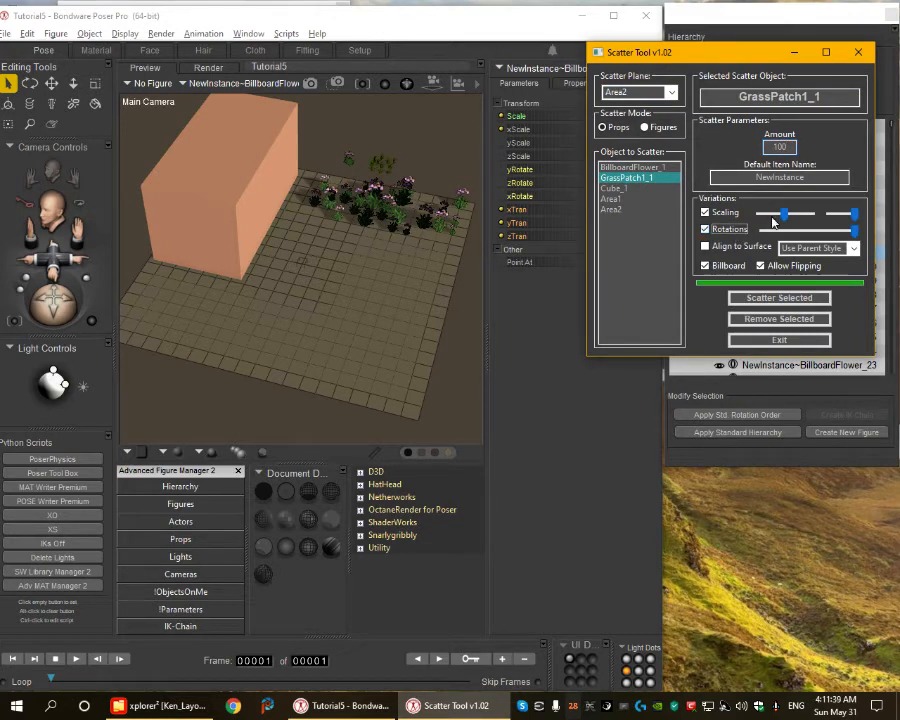
left_click(727, 266)
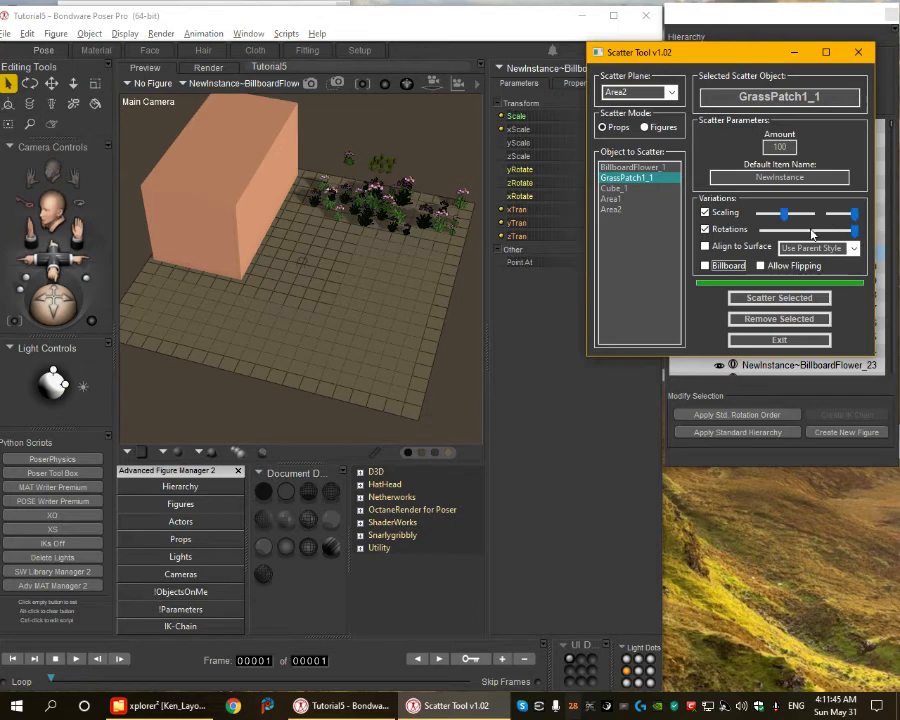
left_click(772, 299)
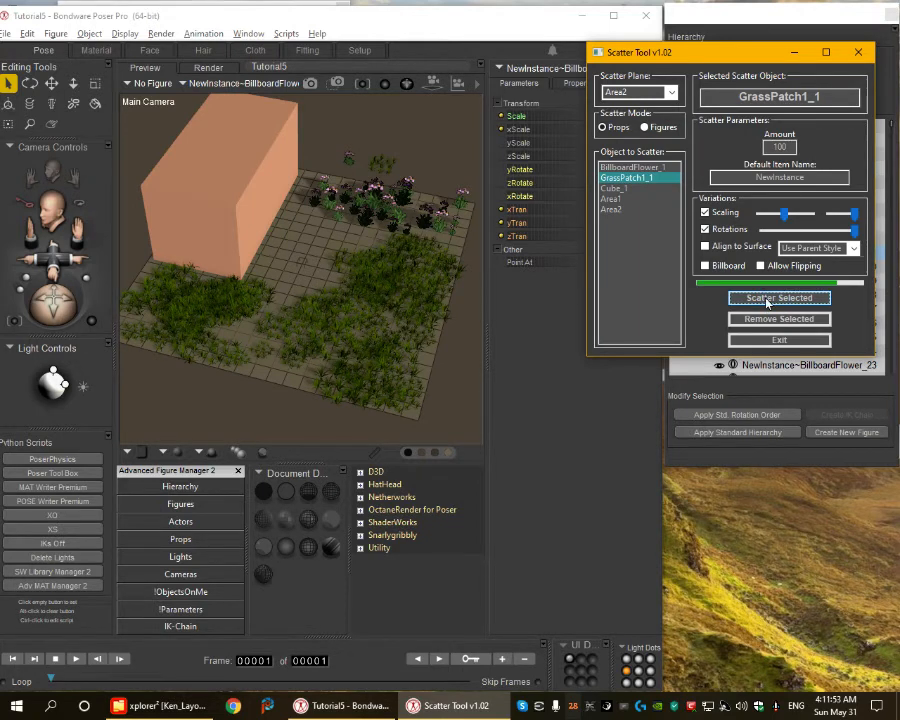
left_click(535, 330)
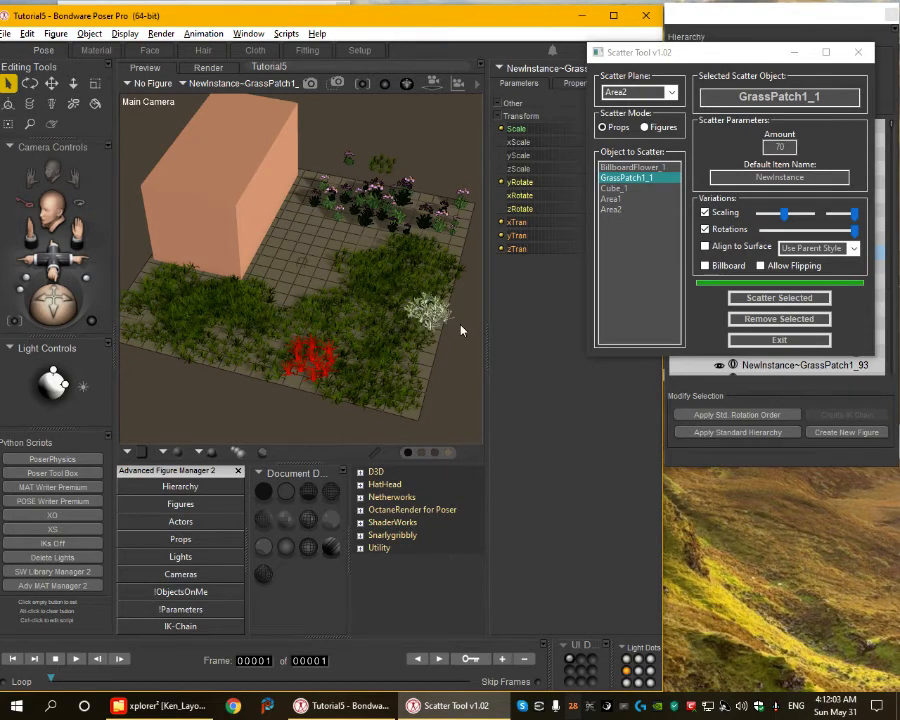
Scatter BillboardFlower_1 over Area2 with an amount of 30, Rotations off, and Billboard and Allow Flipping on.
left_click(672, 92)
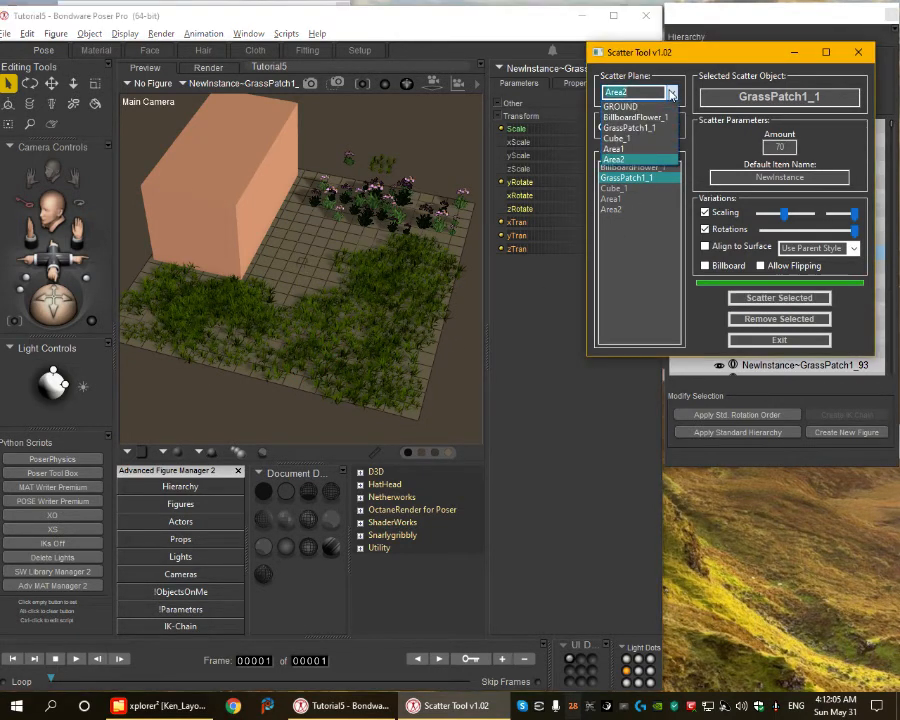
left_click(672, 92)
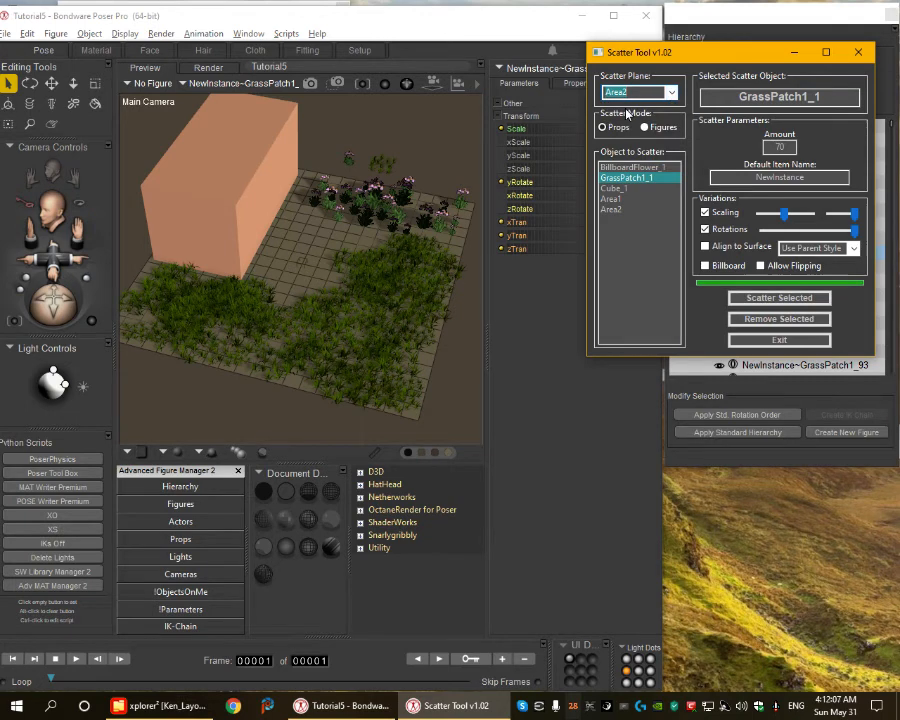
left_click(632, 168)
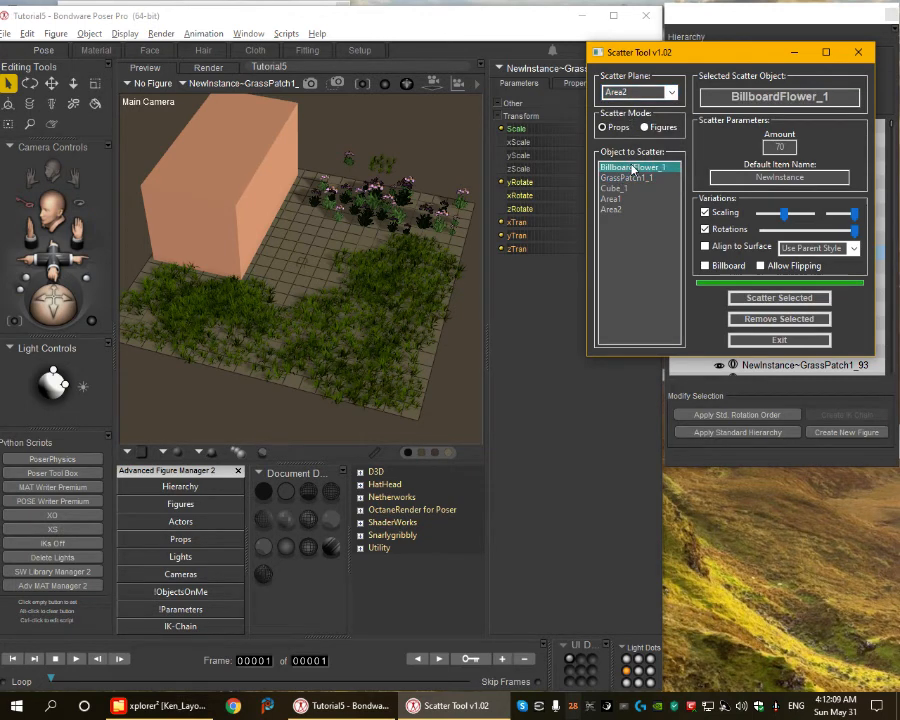
left_click(712, 231)
left_click(706, 265)
left_click(772, 267)
double_click(779, 147)
type("30")
left_click(770, 298)
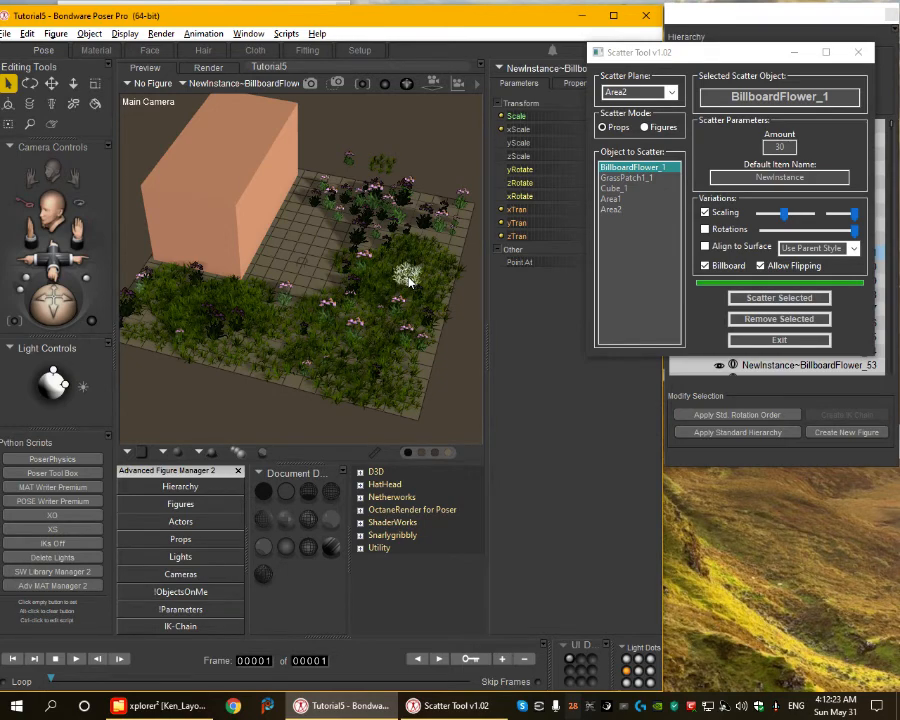
Remove the flowers just scattered on Area2 and scatter them again with the same settings.
left_click(770, 318)
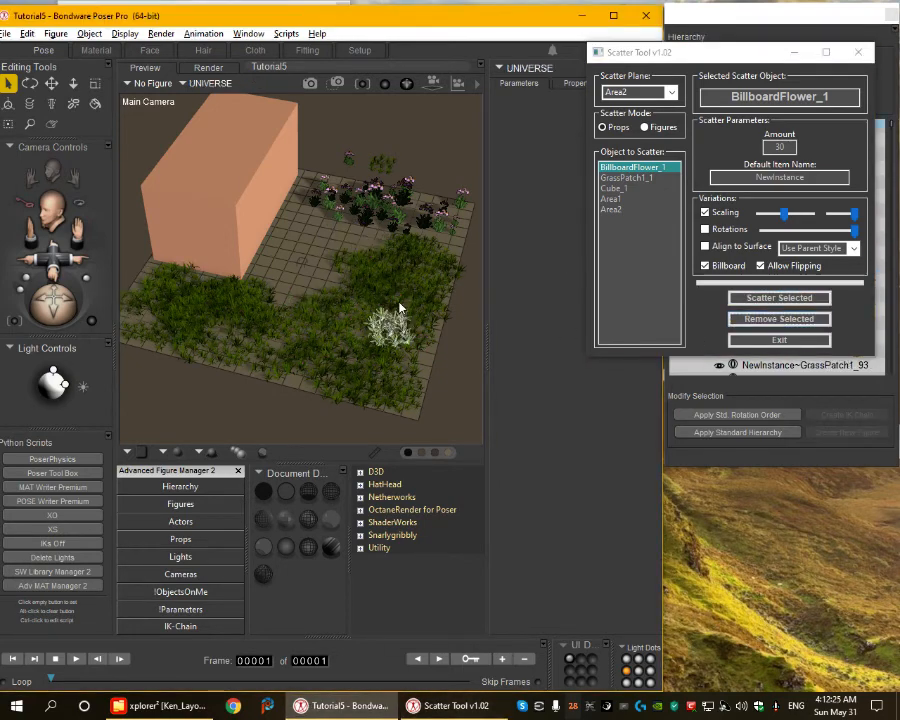
left_click(779, 297)
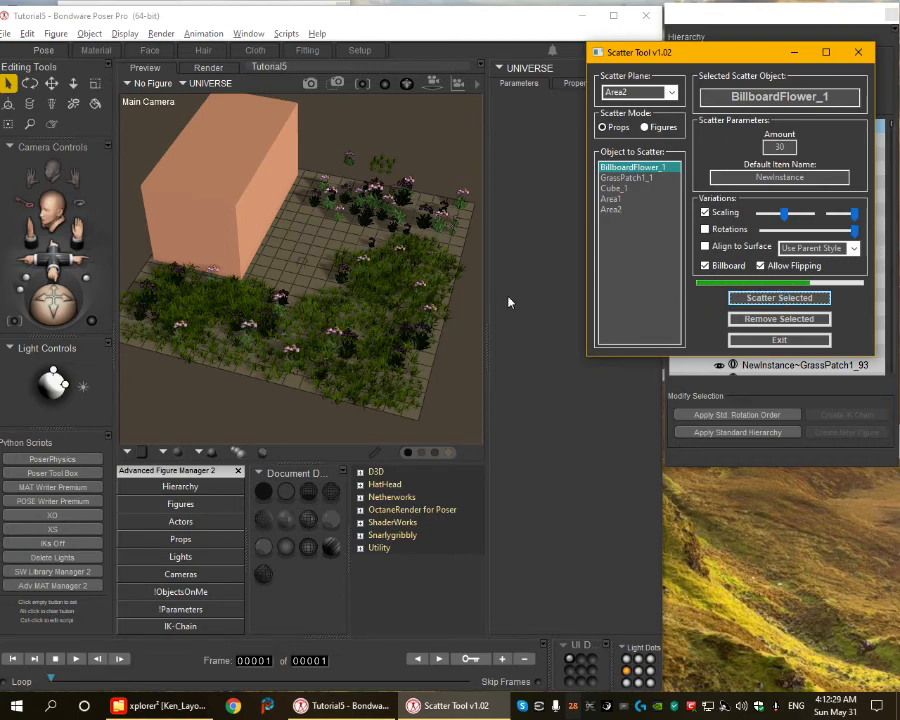
Exit the Scatter Tool and render the scene.
left_click(778, 340)
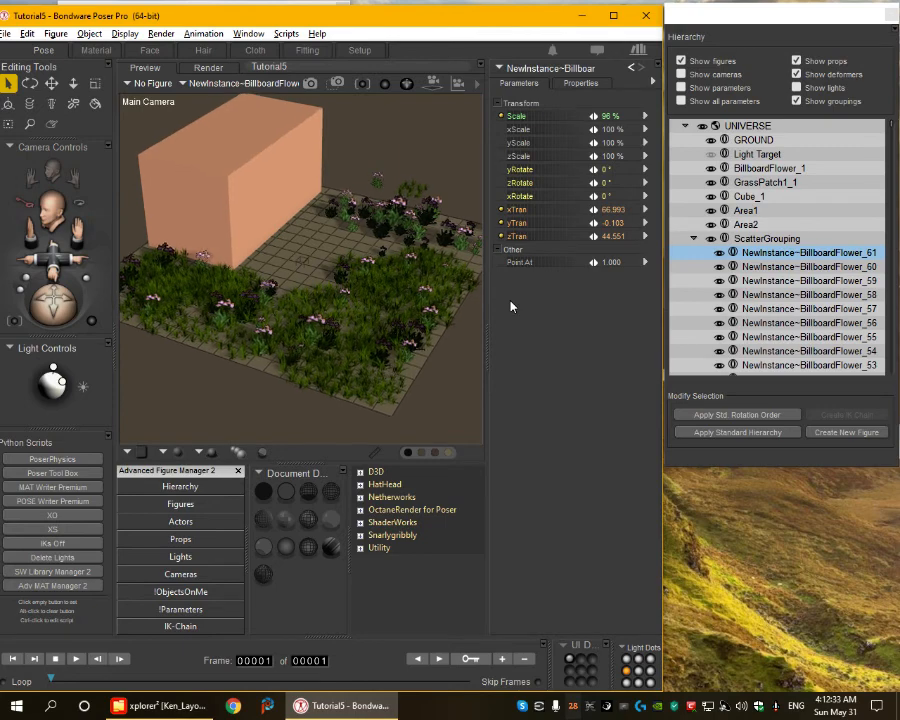
key("ctrl+r")
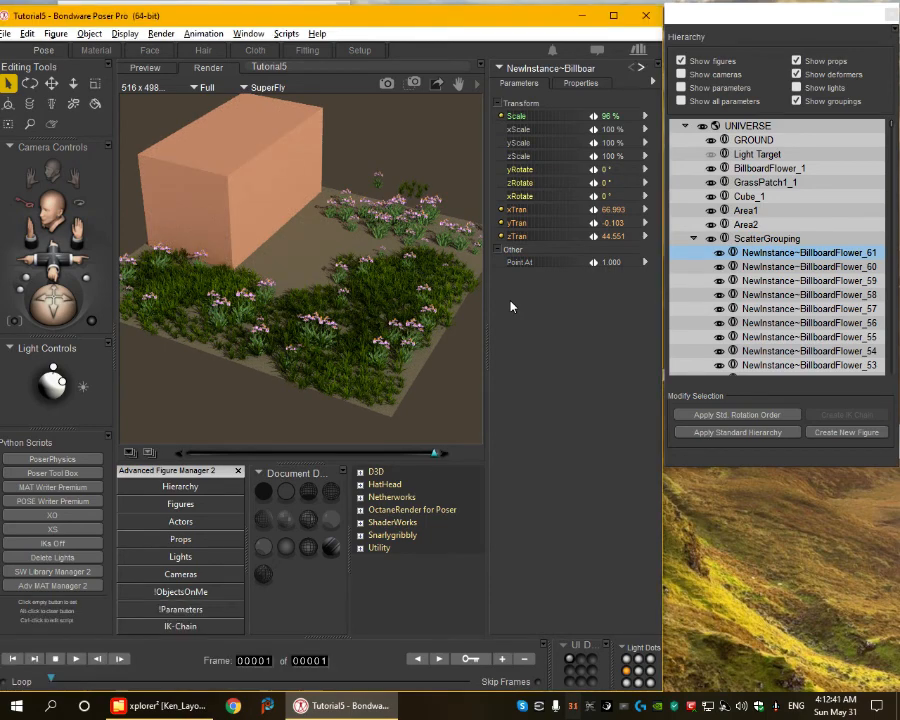
Collapse ScatterGrouping, hide Area1, Area2, BillboardFlower_1 and GrassPatch1_1, and render the scene again.
left_click(694, 238)
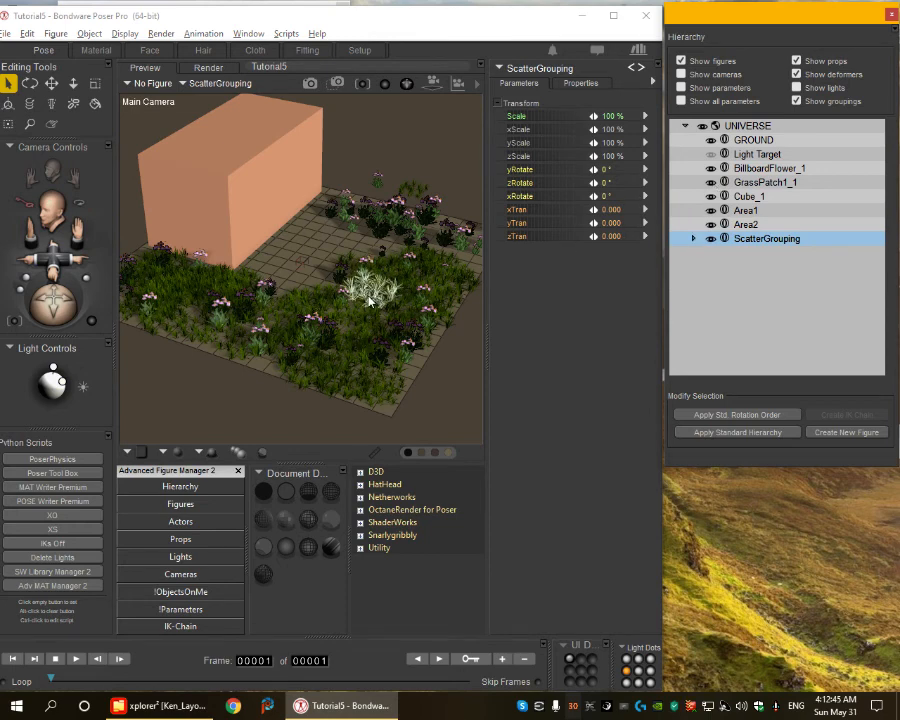
left_click(712, 211)
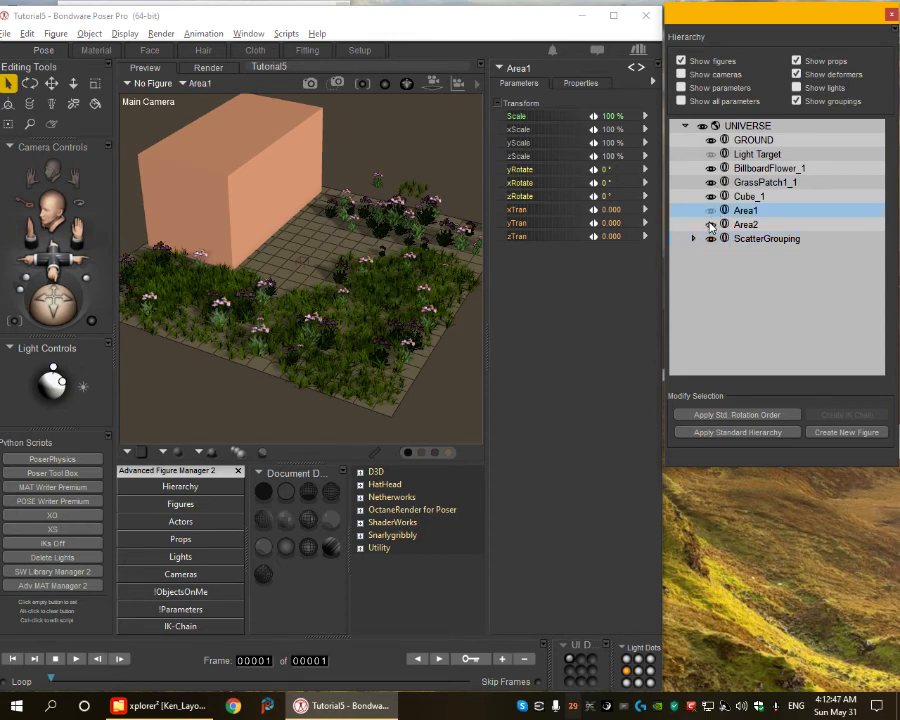
left_click(710, 224)
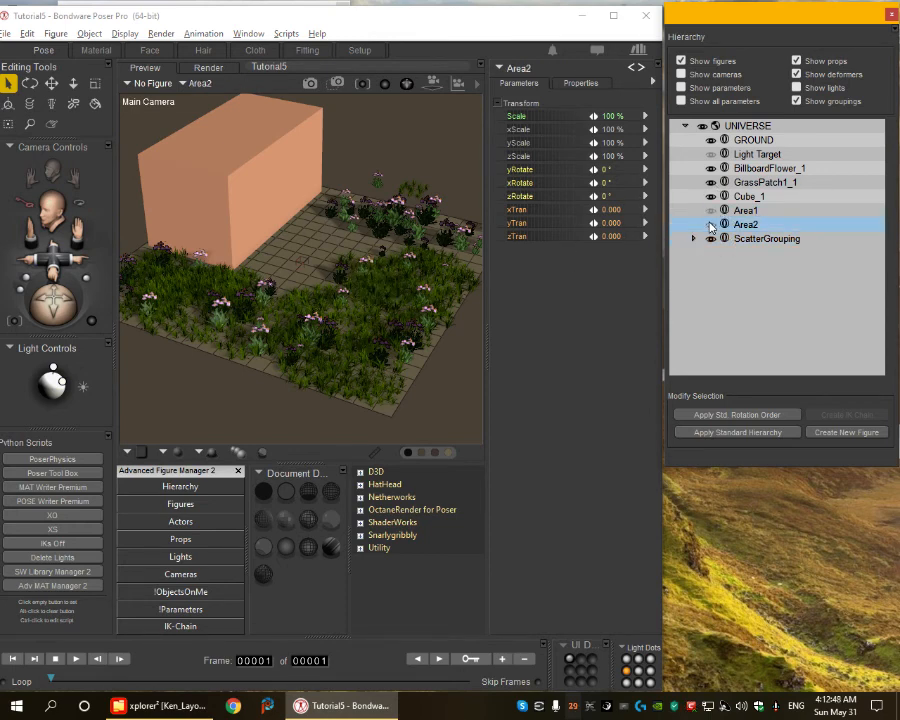
left_click(708, 169)
left_click(711, 183)
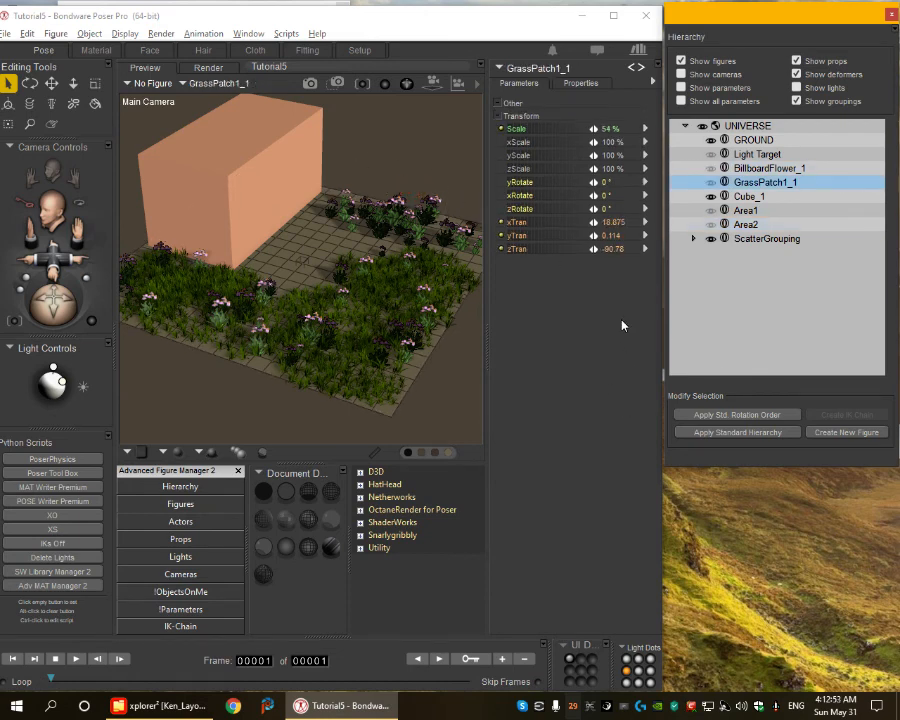
key("ctrl+r")
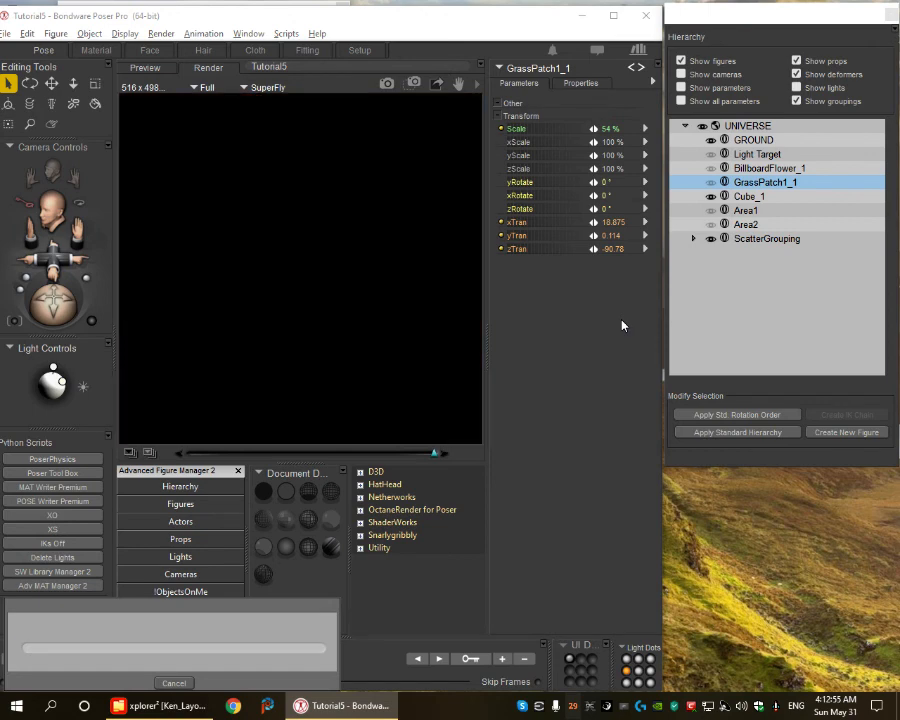